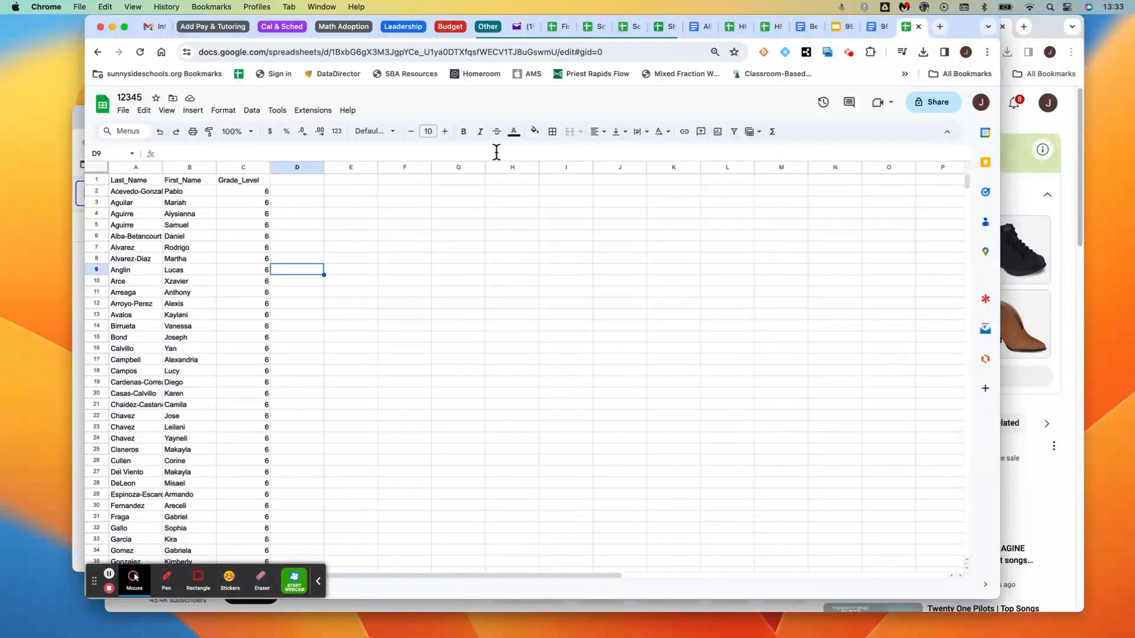
Check the merge tags in the certificate template document and launch Autocrat from the 12345 student spreadsheet.
left_click(873, 28)
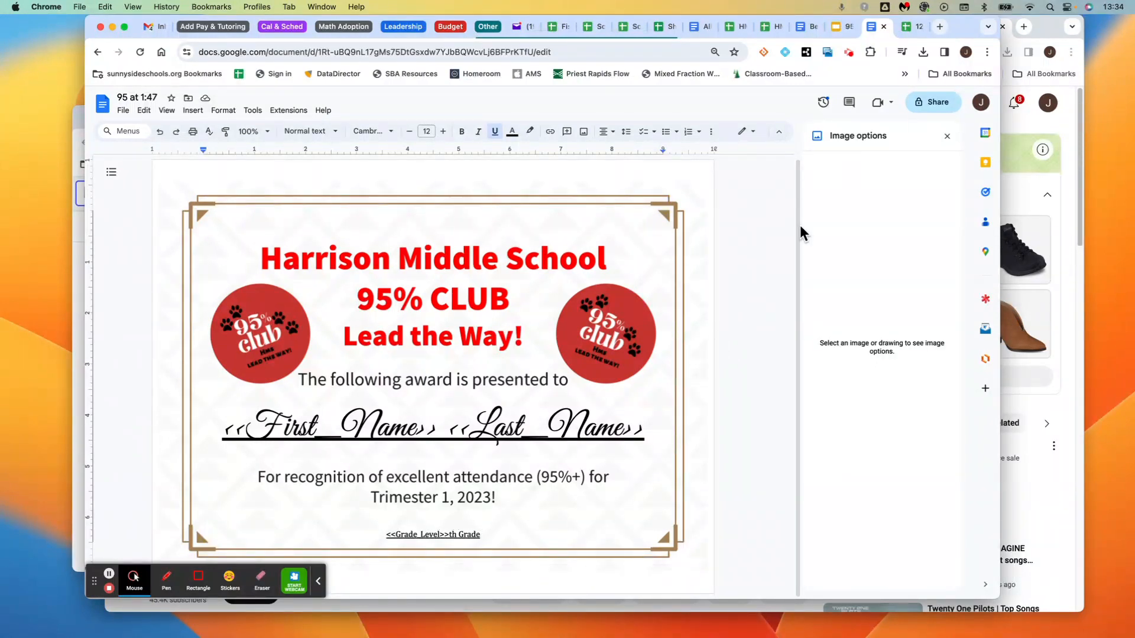
left_click(914, 26)
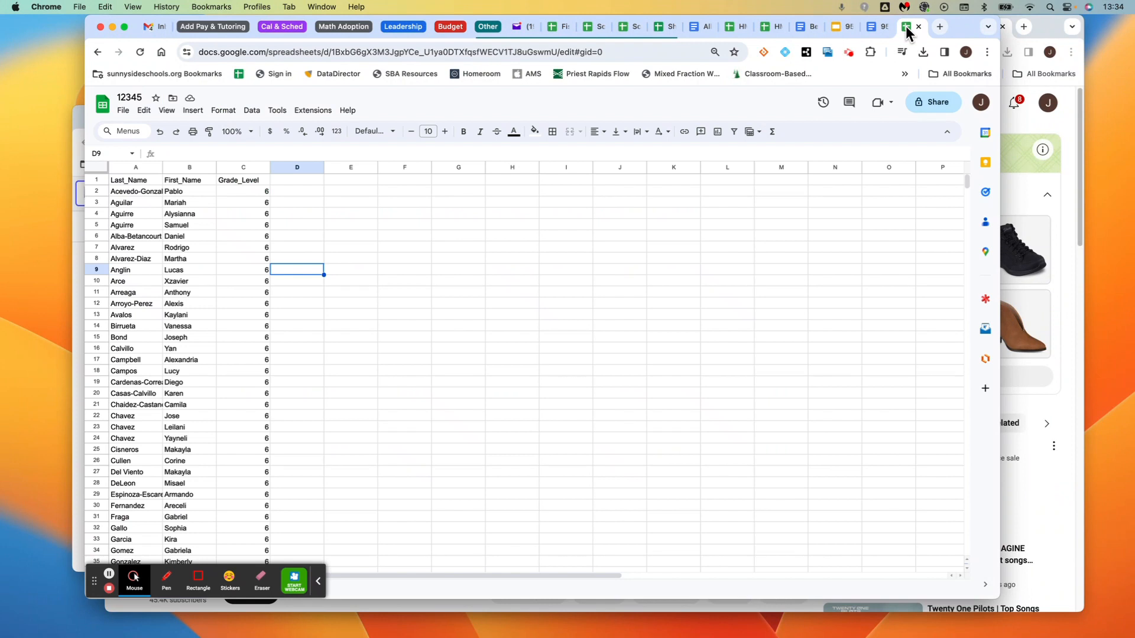
left_click(482, 213)
left_click(312, 111)
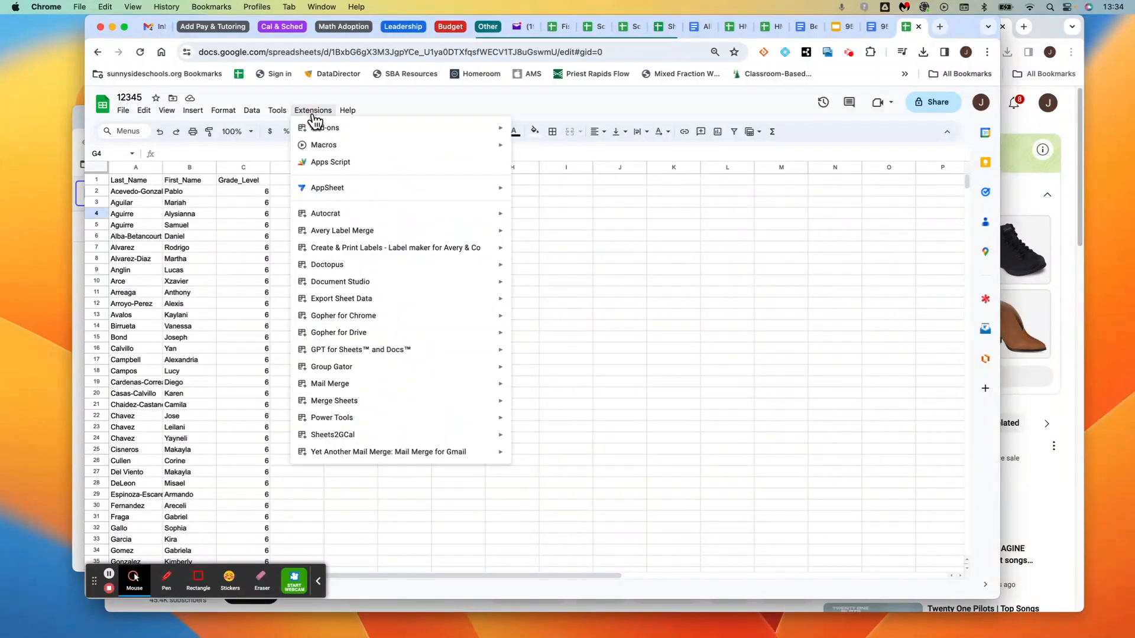
mouse_move(367, 215)
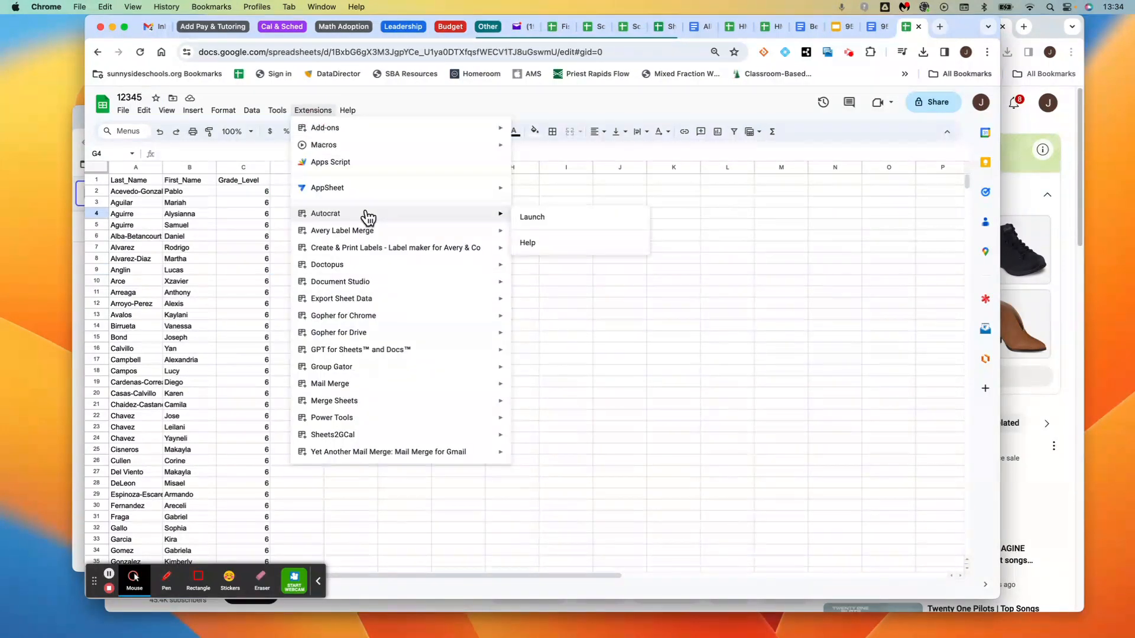
left_click(545, 220)
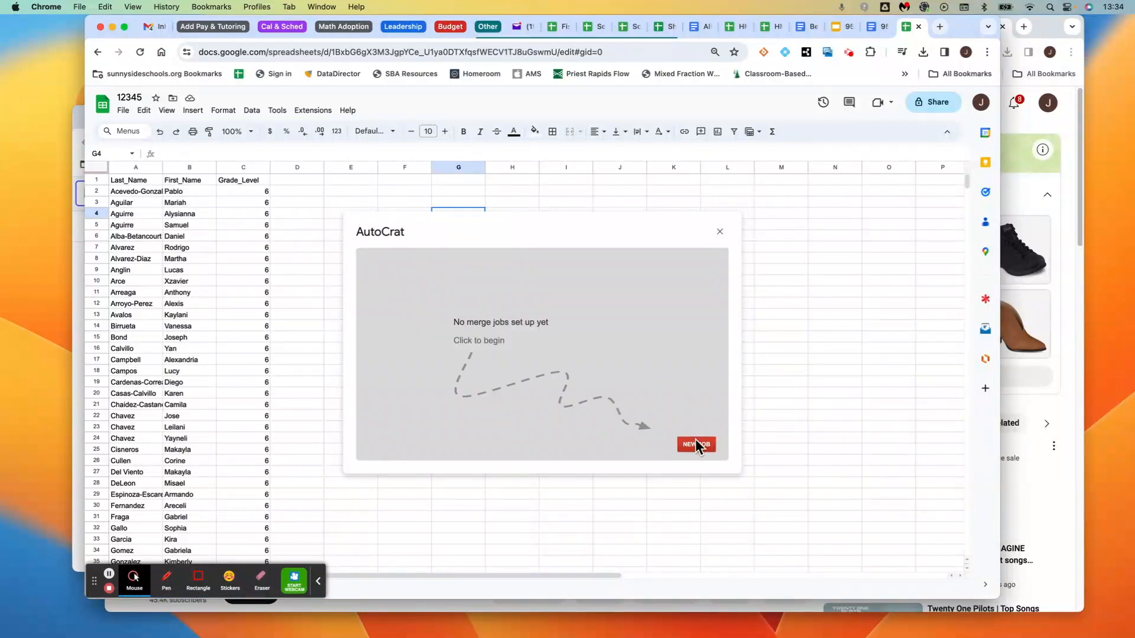
Create a new merge job named 12345 and proceed to choosing its template.
left_click(696, 441)
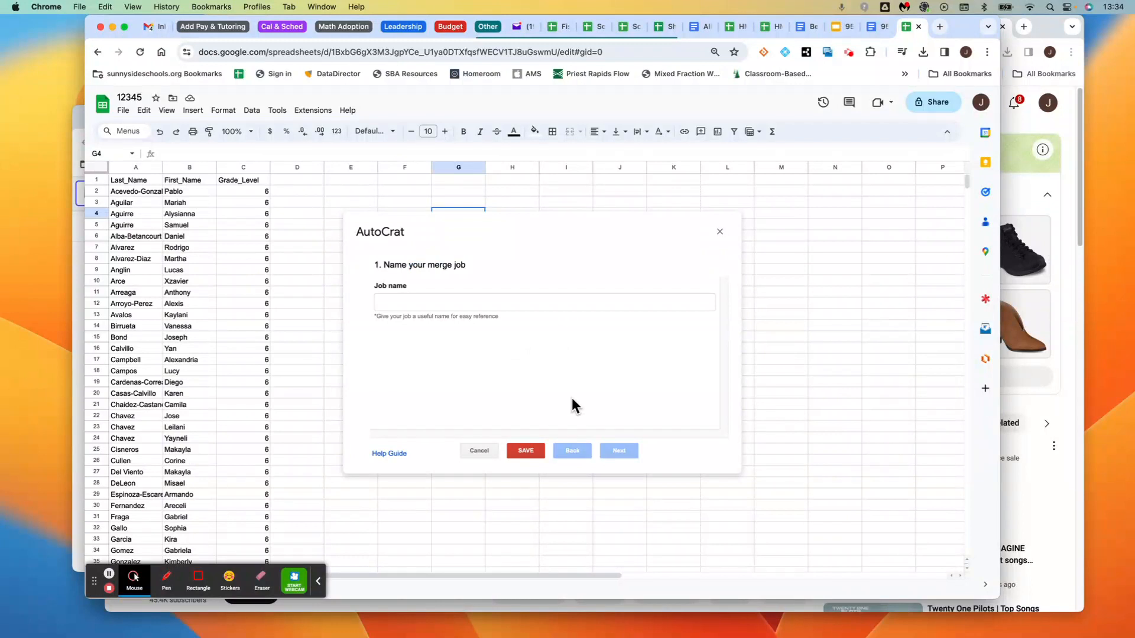
left_click(496, 302)
type("12345")
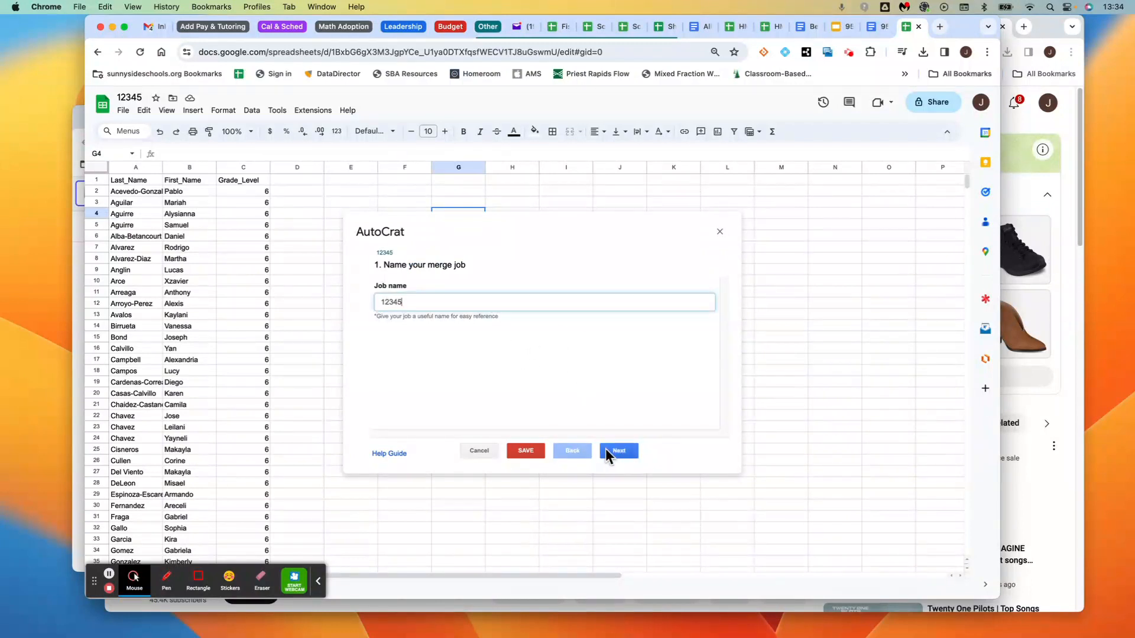
left_click(619, 451)
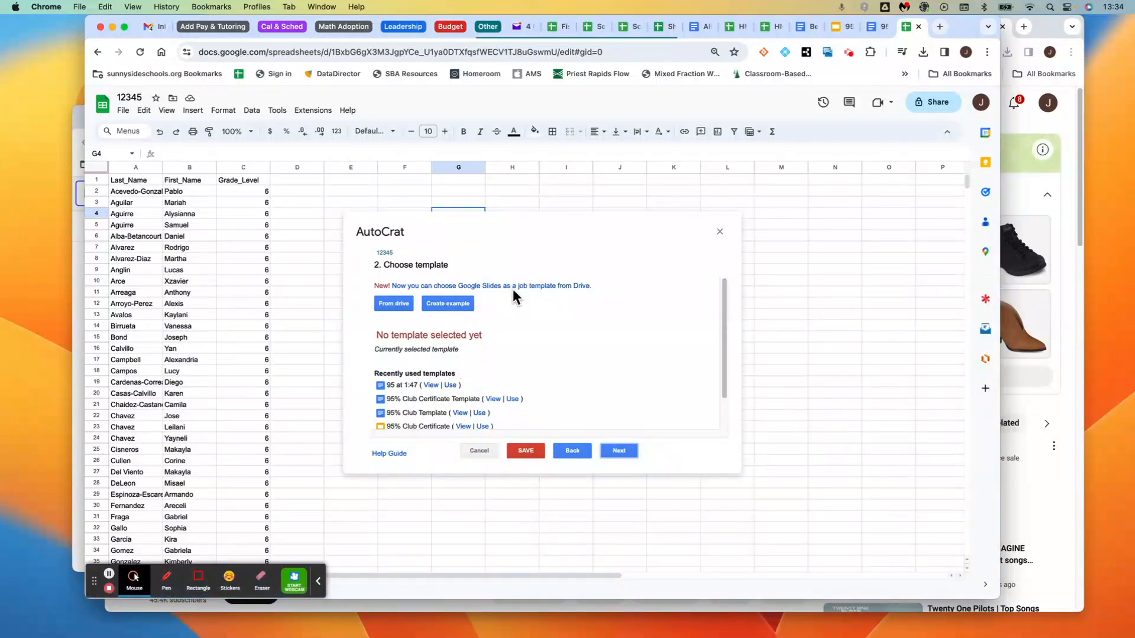
Use the recently used document "95 at 1:47" as the job's template, checking it against the certificate, and proceed to the data mapping.
left_click(872, 30)
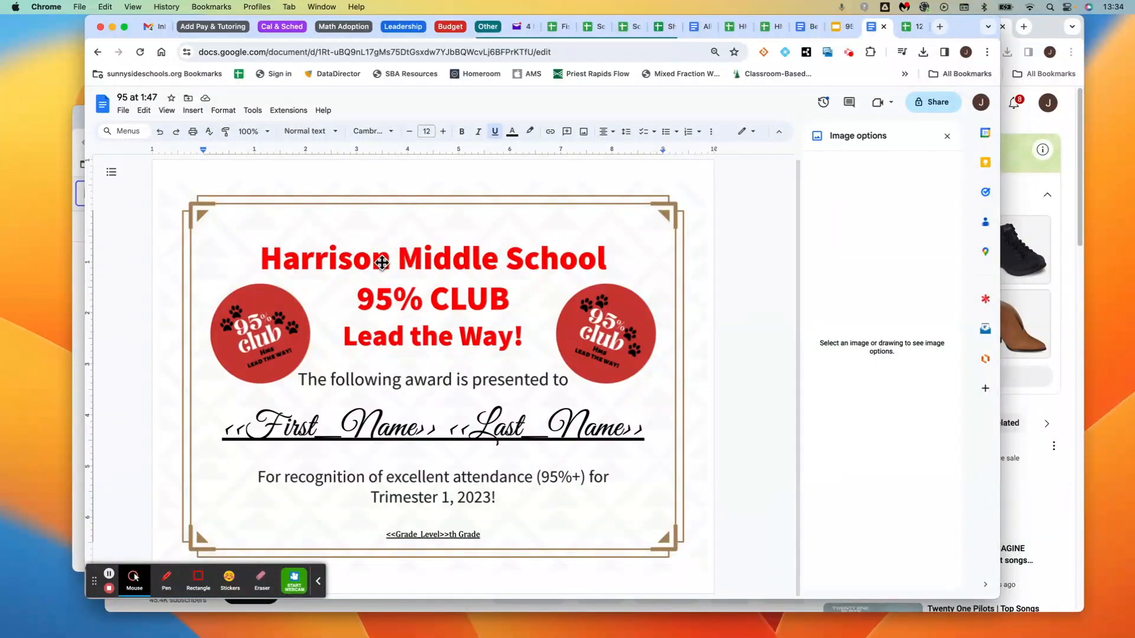
left_click(906, 24)
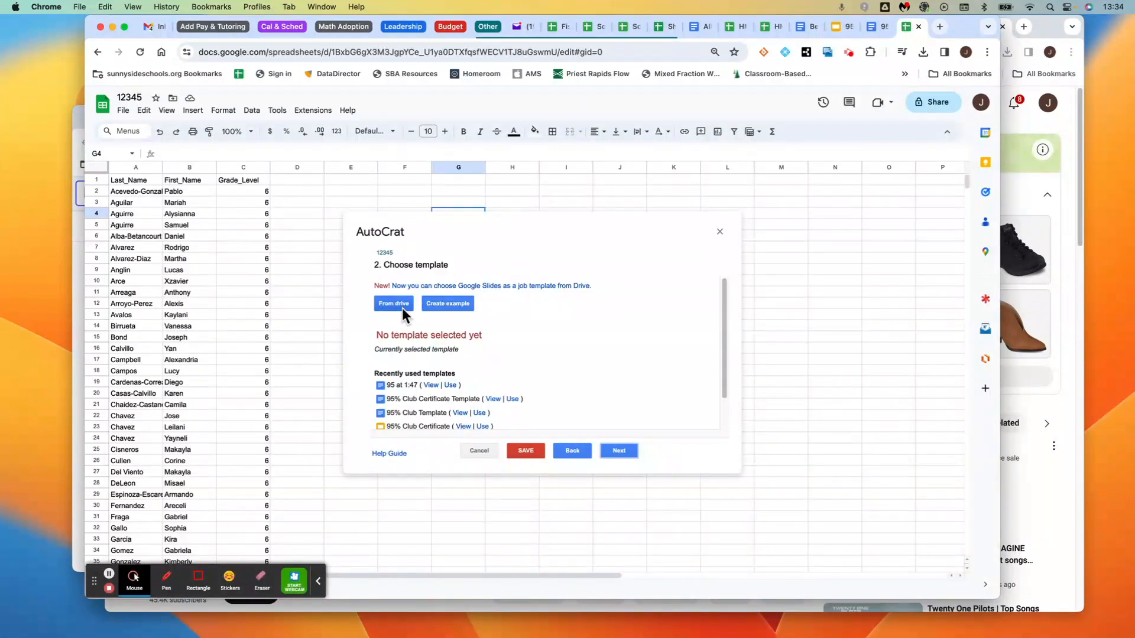
left_click(451, 385)
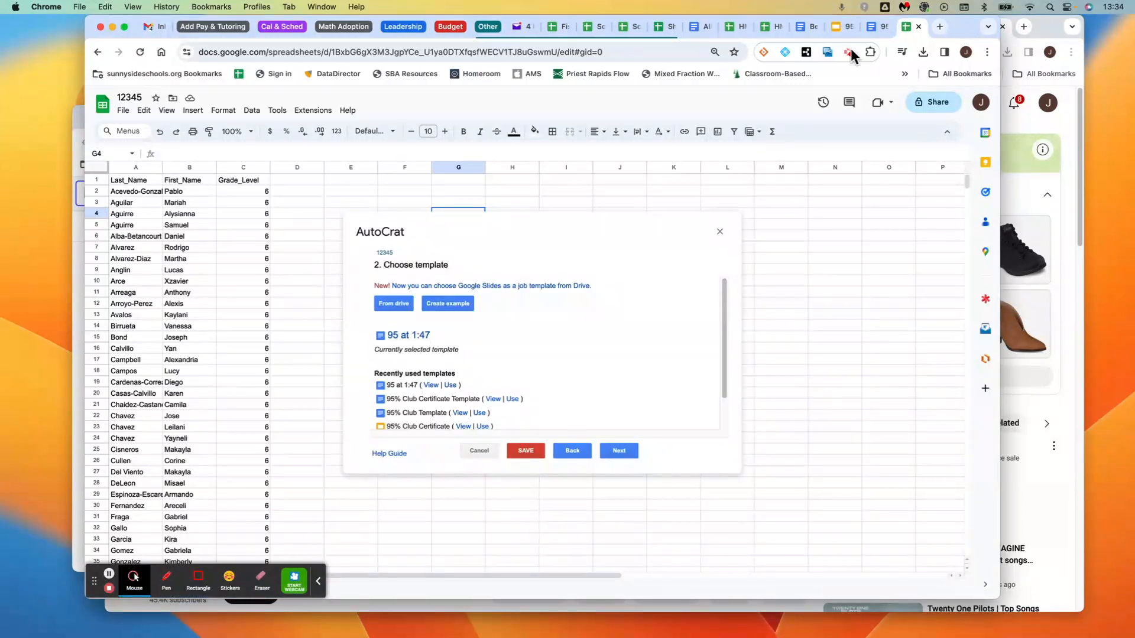
left_click(874, 25)
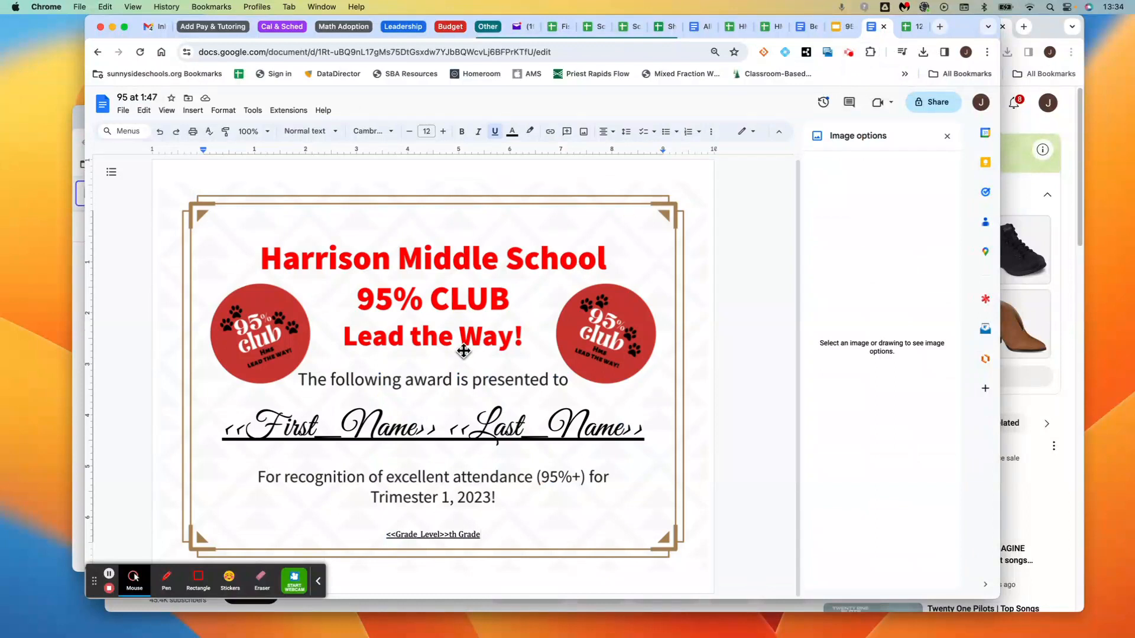
left_click(907, 24)
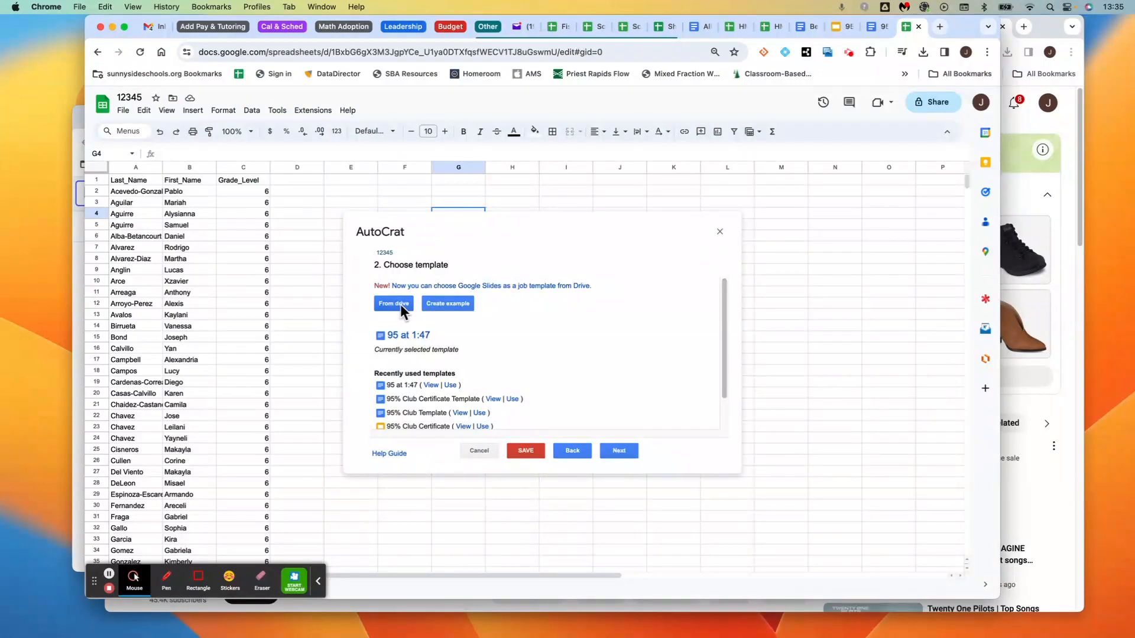
left_click(618, 452)
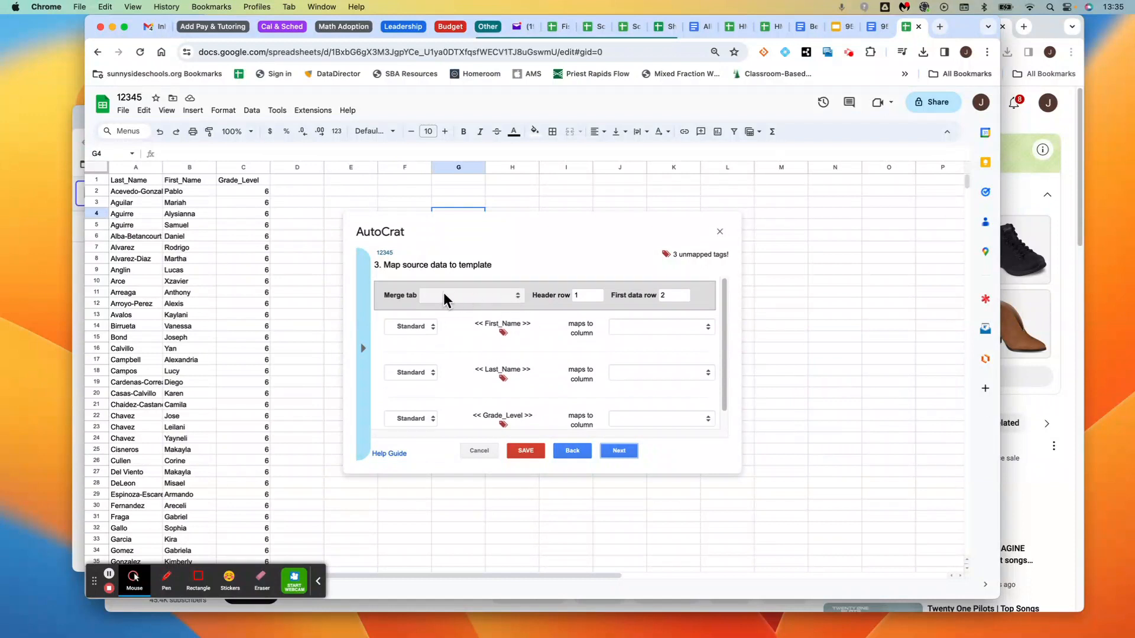
Set the merge tab to Sheet1, compare the mapped tags with the certificate, and continue to the file settings.
left_click(462, 295)
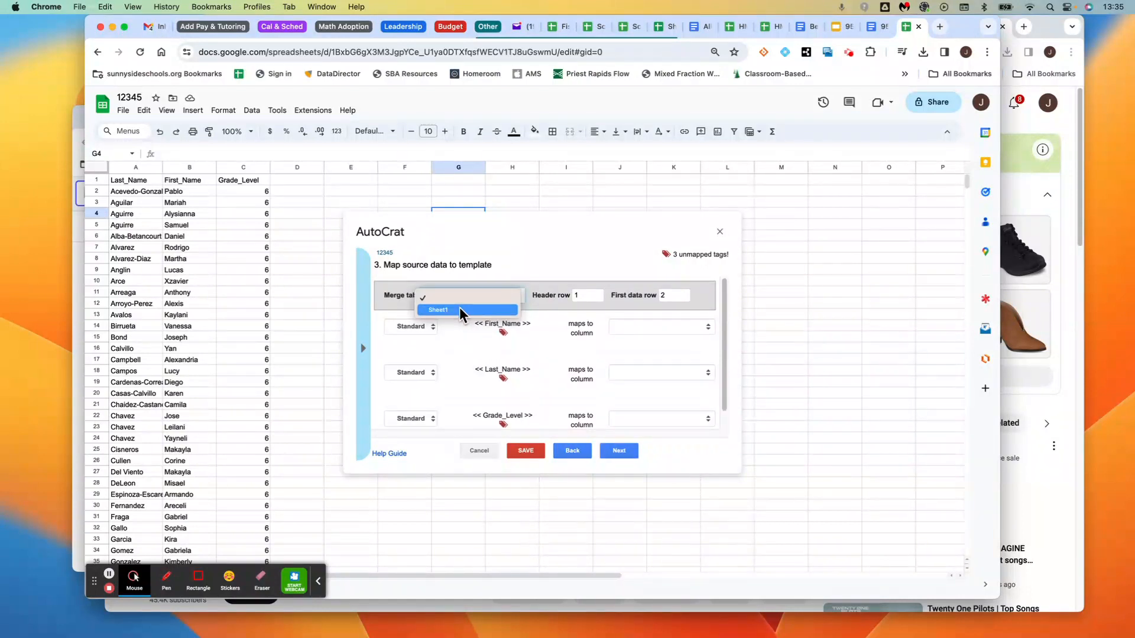
left_click(459, 308)
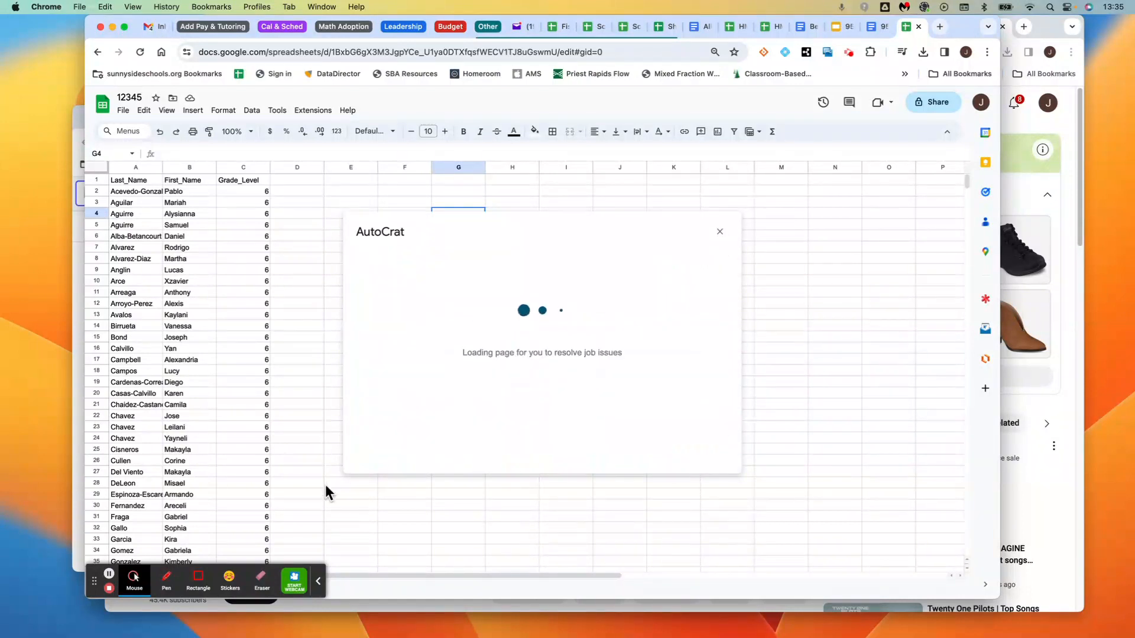
left_click(319, 582)
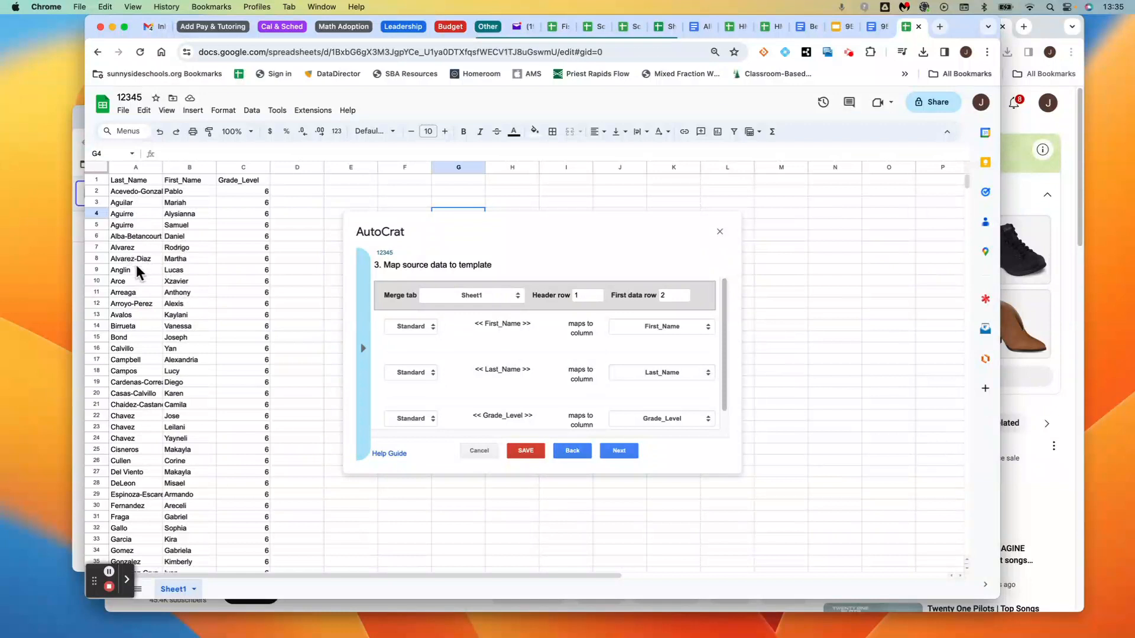
left_click(876, 26)
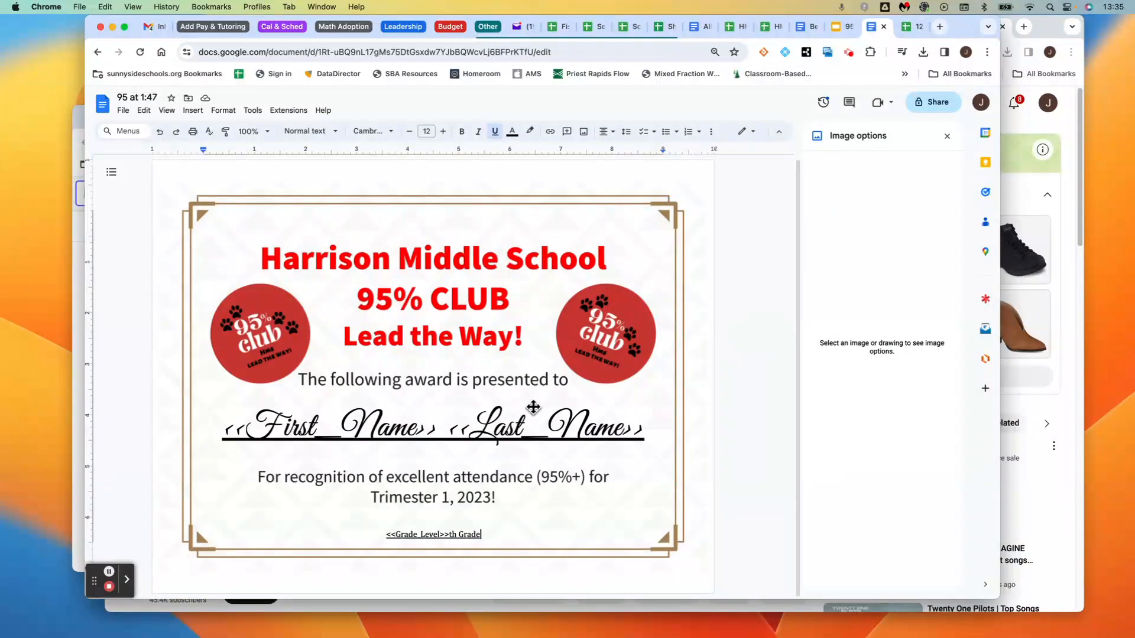
left_click(908, 27)
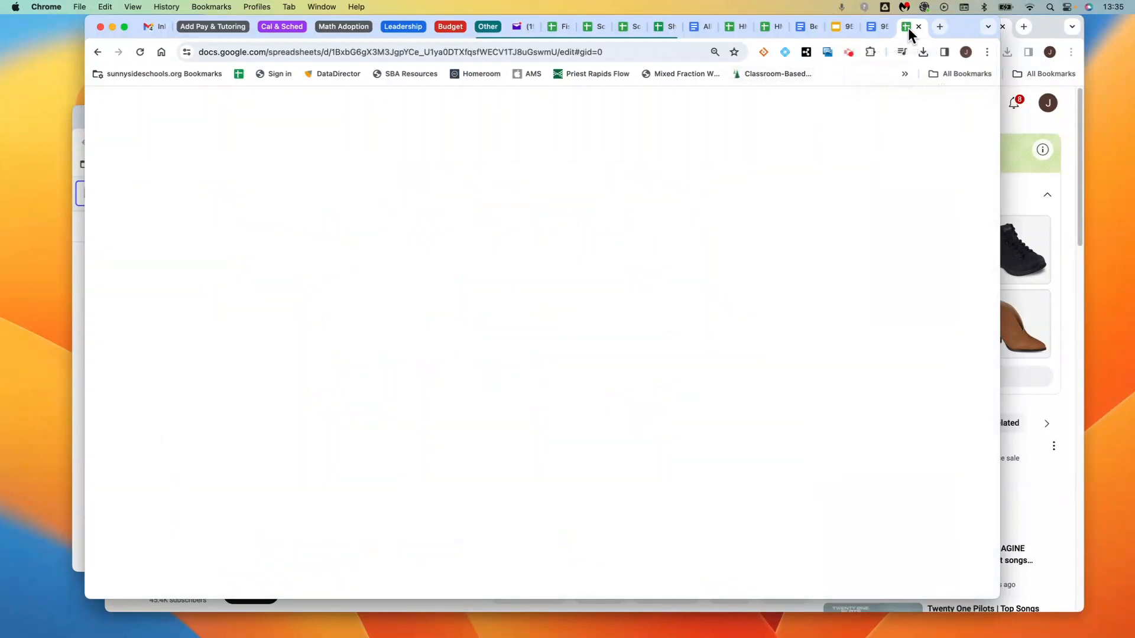
left_click(619, 449)
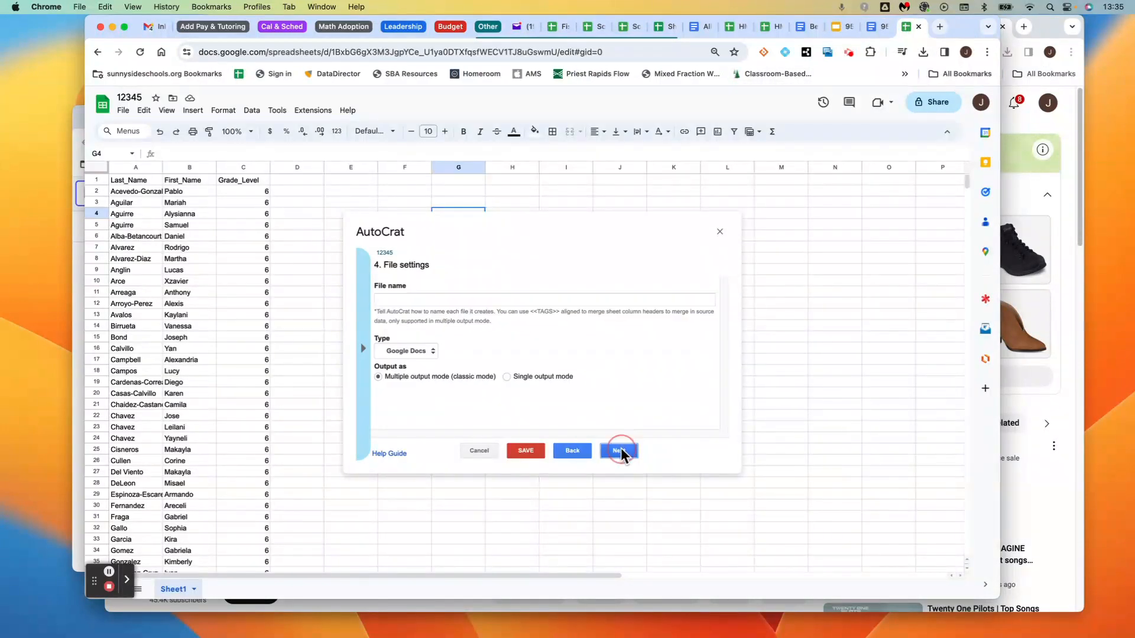
Name the output file 12345, choose single output mode, and continue to the destination folder settings.
left_click(513, 297)
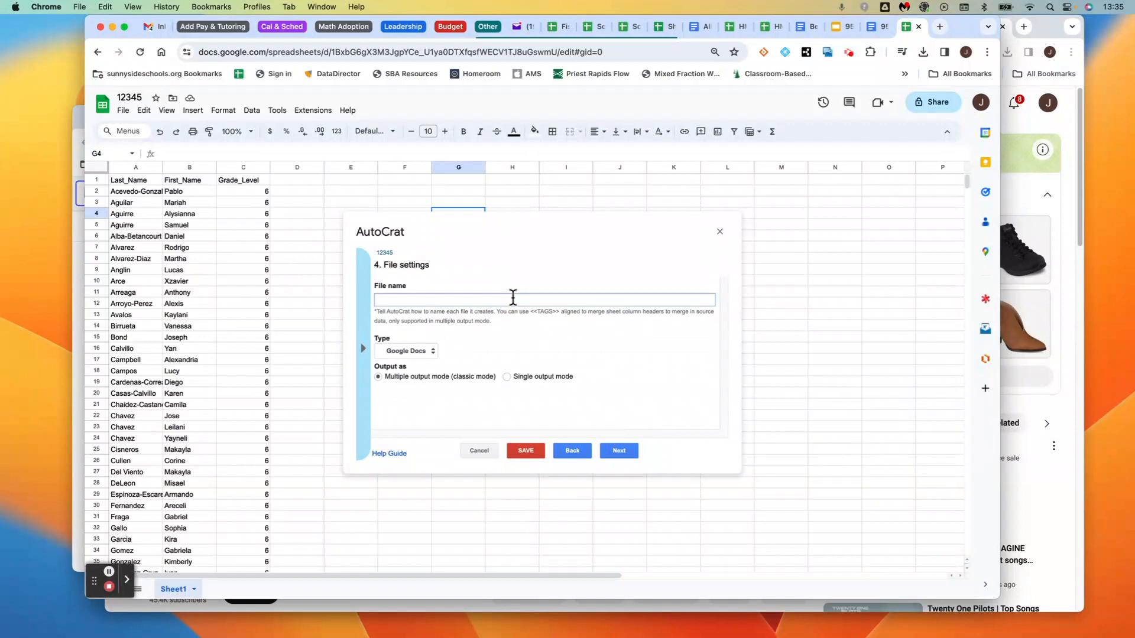
type("12345")
left_click(507, 377)
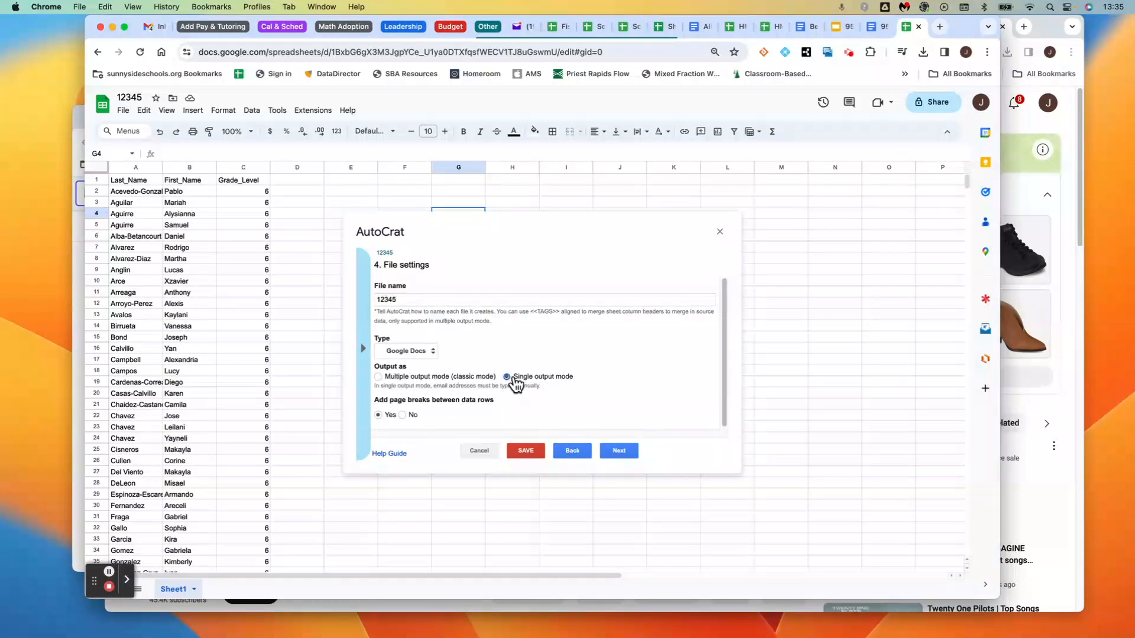
left_click(619, 453)
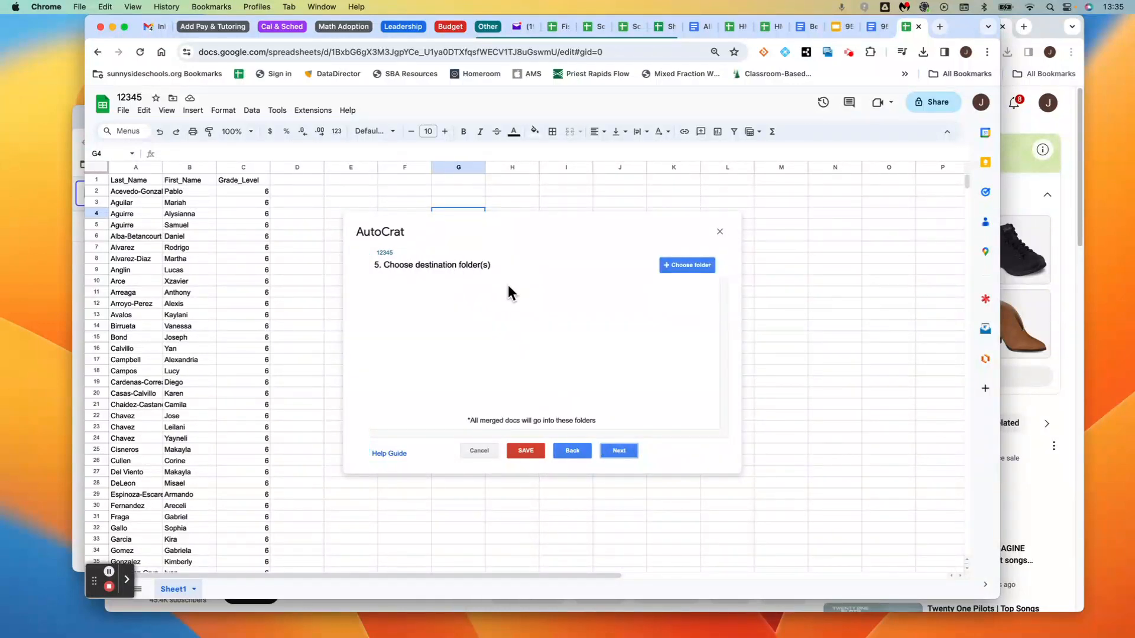
left_click(680, 267)
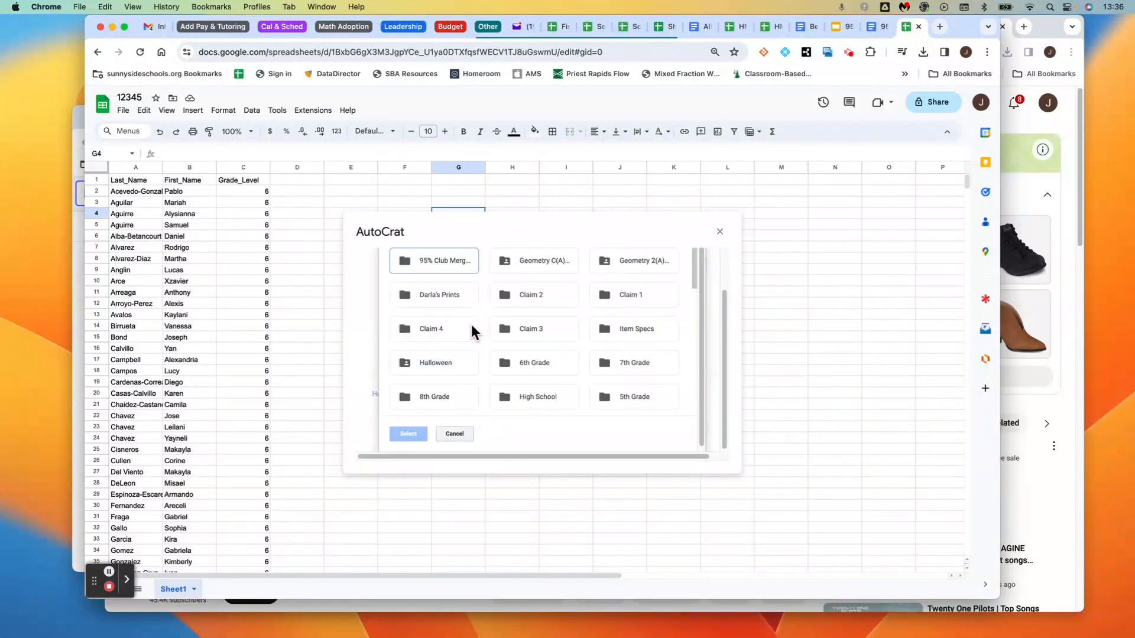
scroll(490, 331, "up", 2)
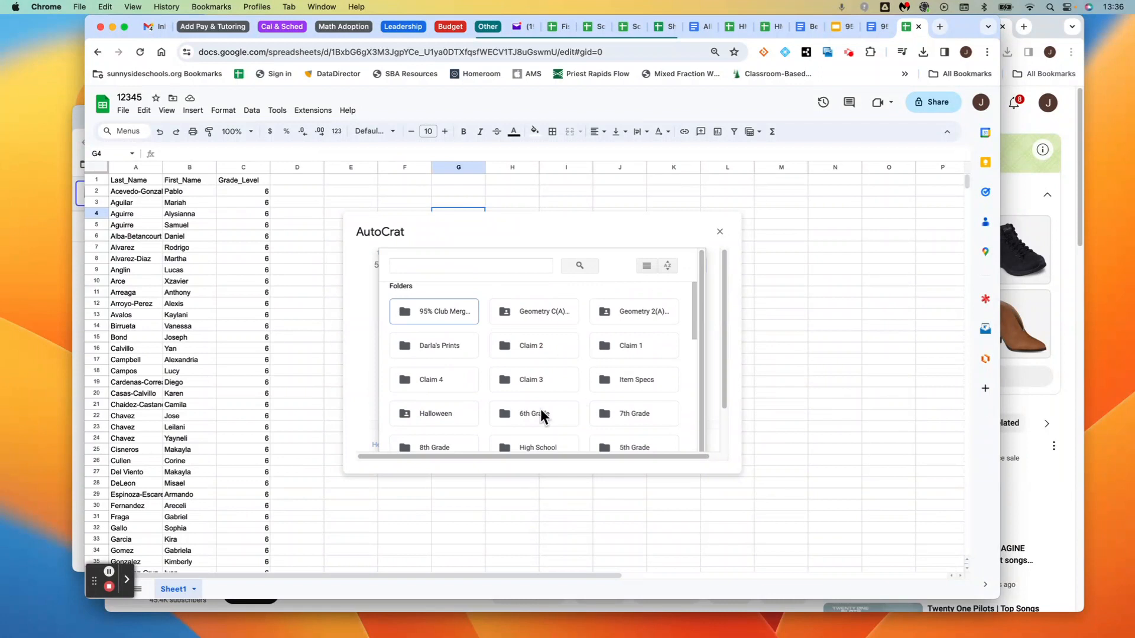
left_click(426, 309)
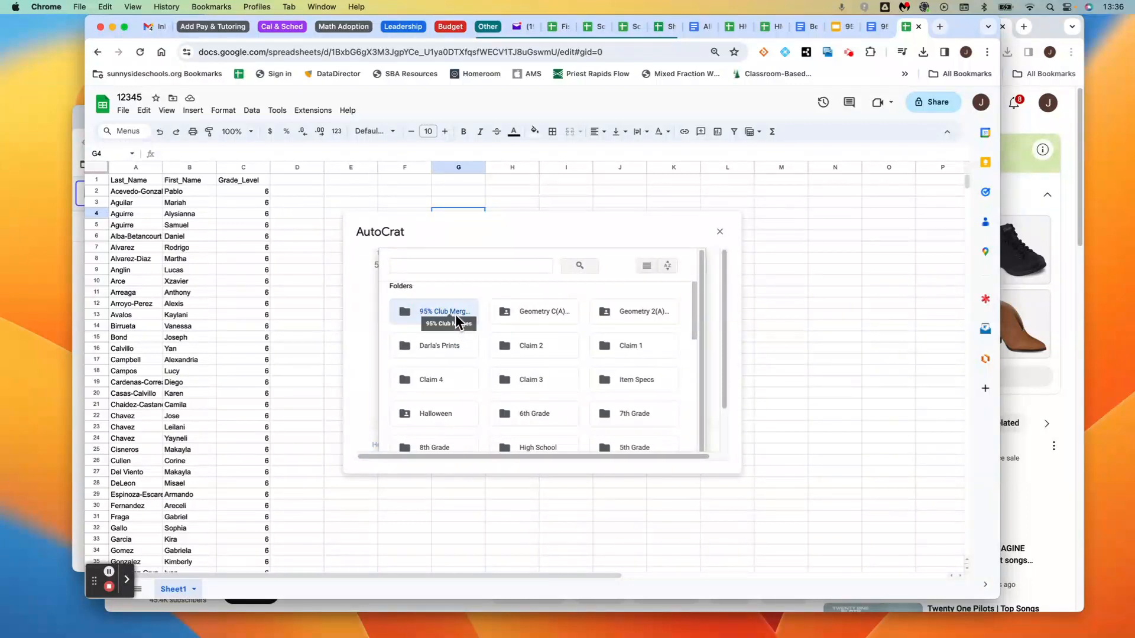
double_click(455, 315)
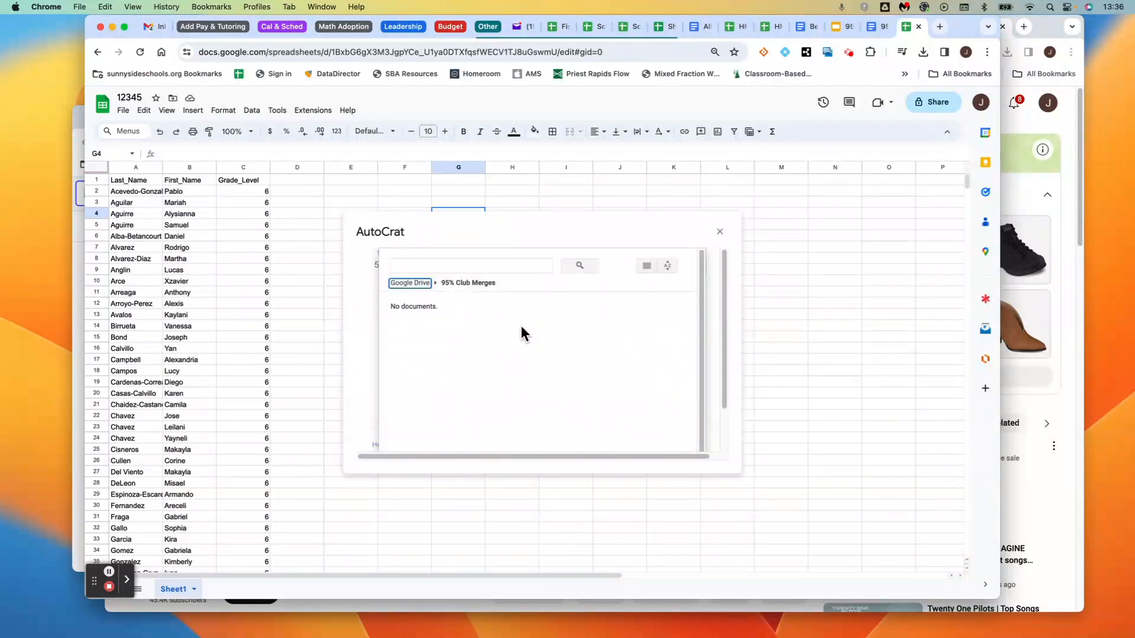
scroll(571, 366, "down", 2)
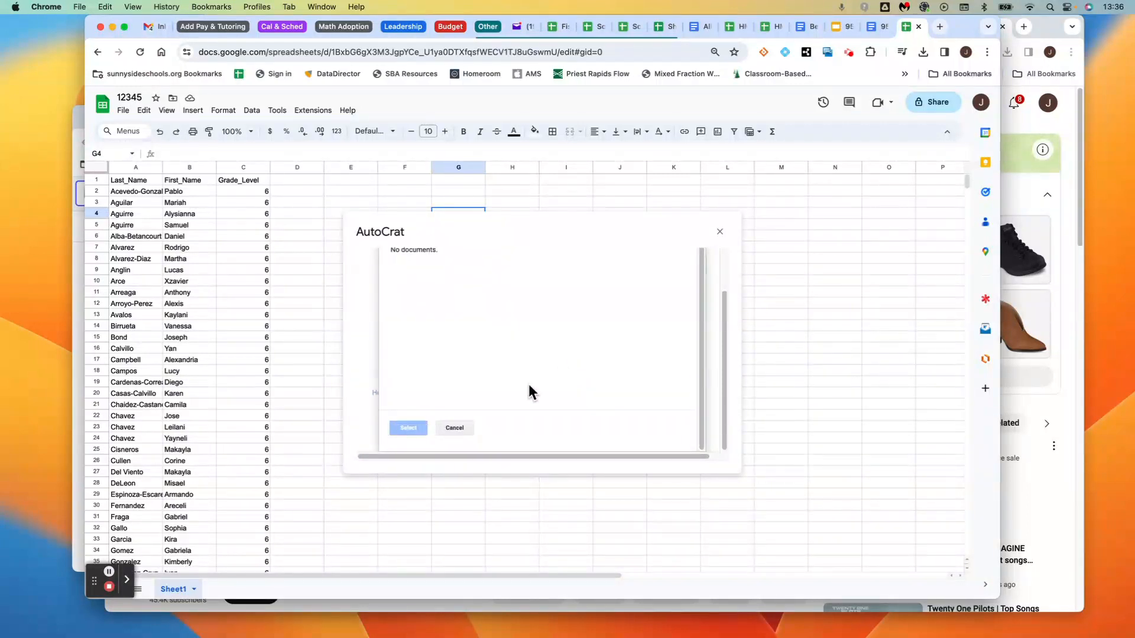
scroll(428, 401, "up", 2)
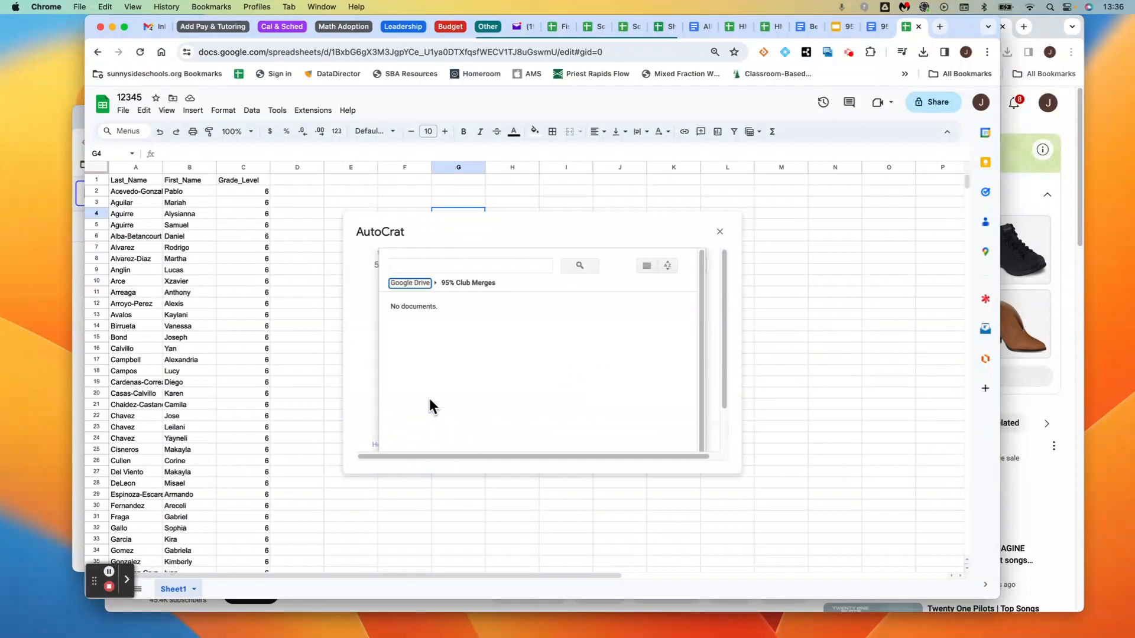
left_click(460, 282)
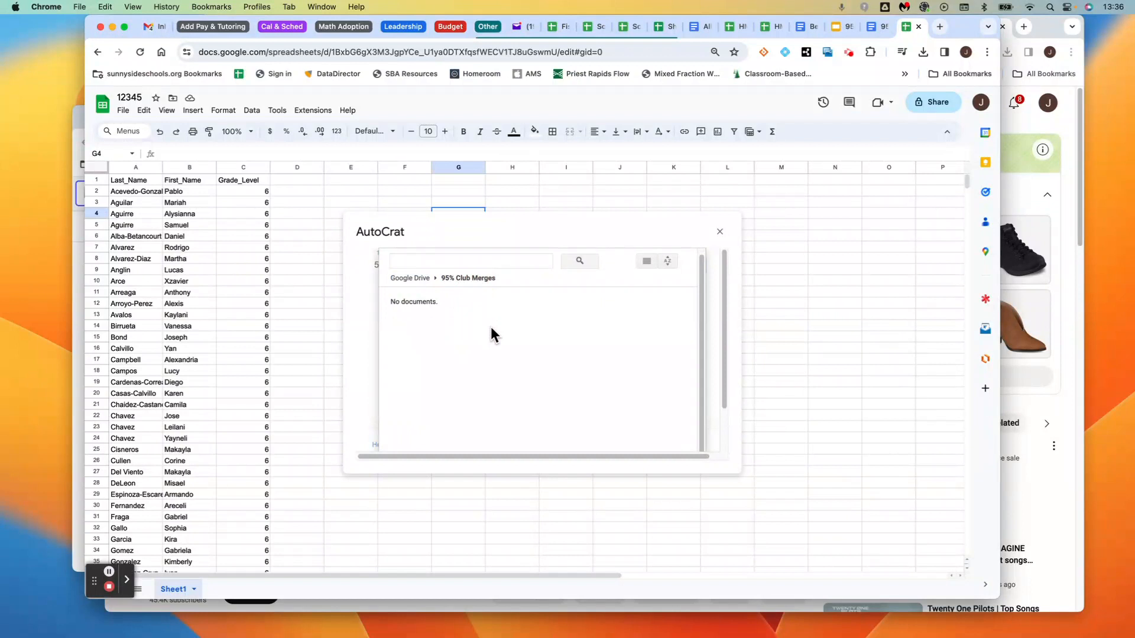
scroll(490, 327, "down", 2)
left_click(451, 426)
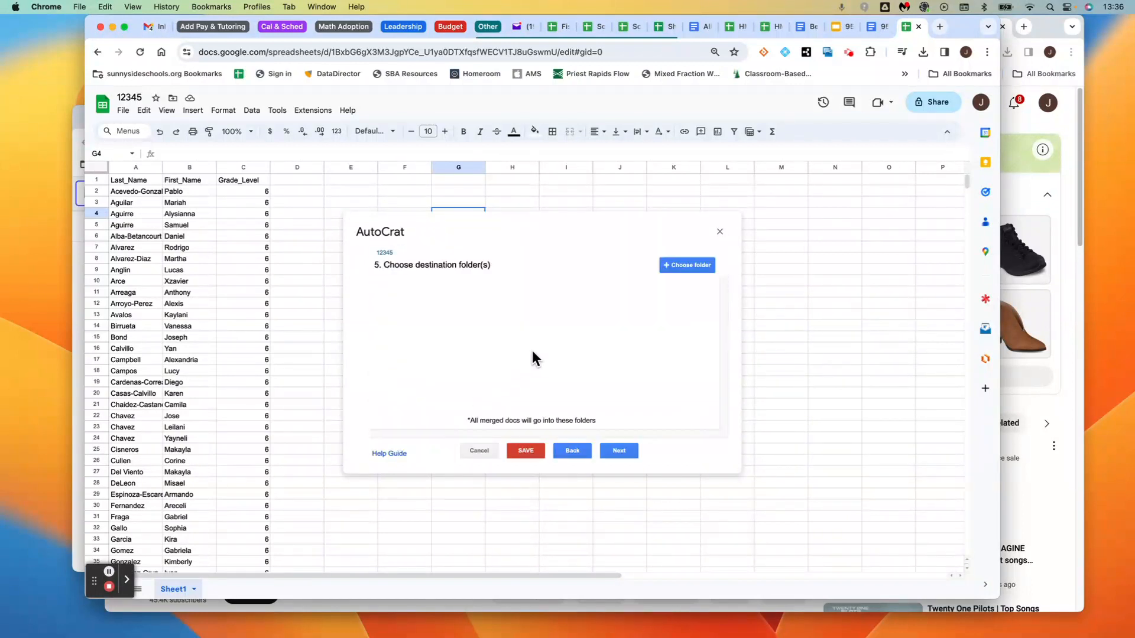
Choose the 95% Club Merges folder as the destination for the merged documents.
left_click(679, 262)
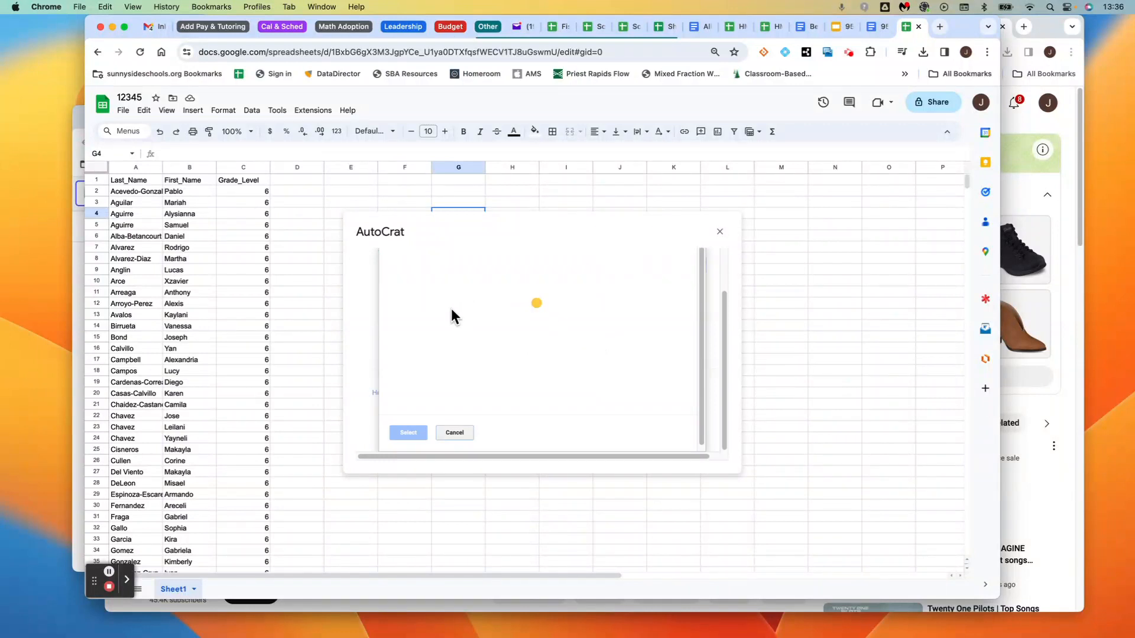
left_click(438, 310)
scroll(480, 354, "down", 10)
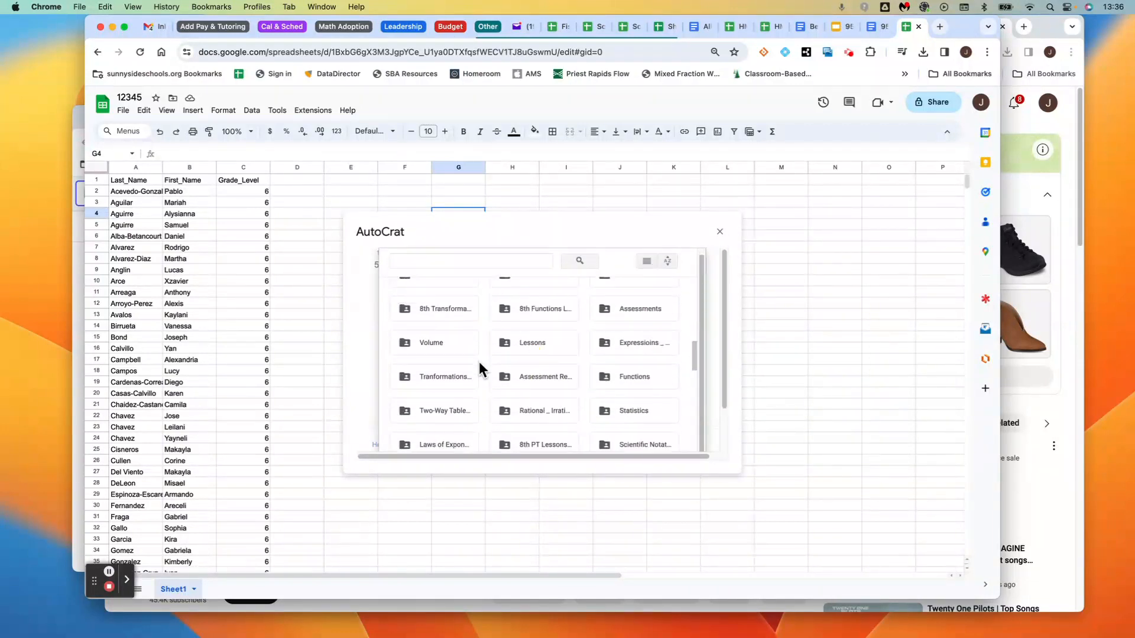
scroll(479, 365, "down", 5)
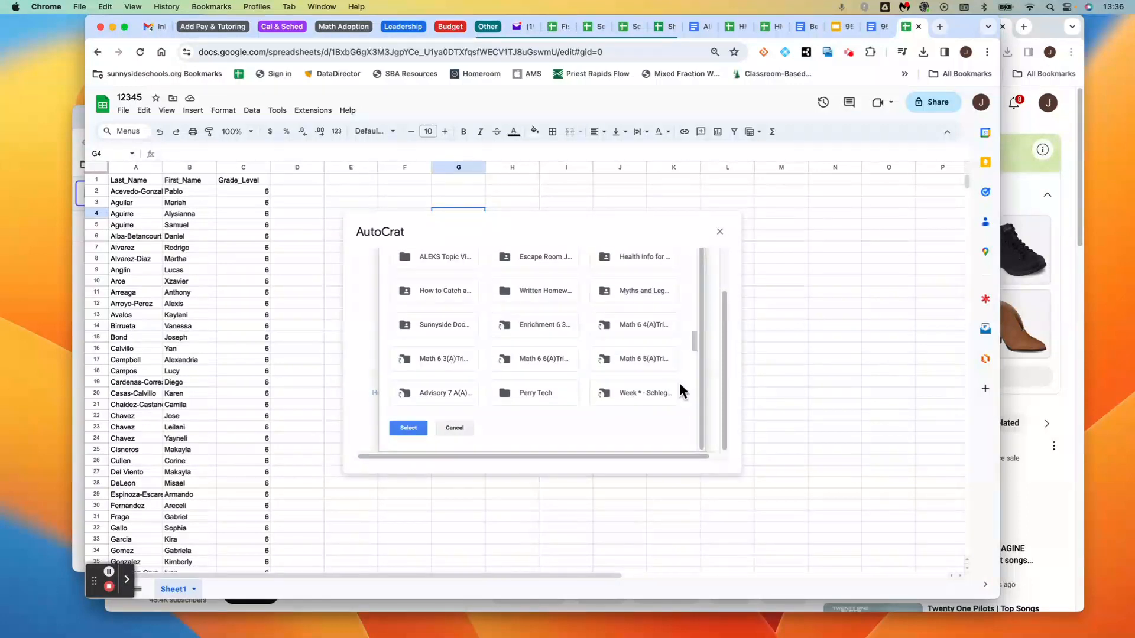
left_click(409, 426)
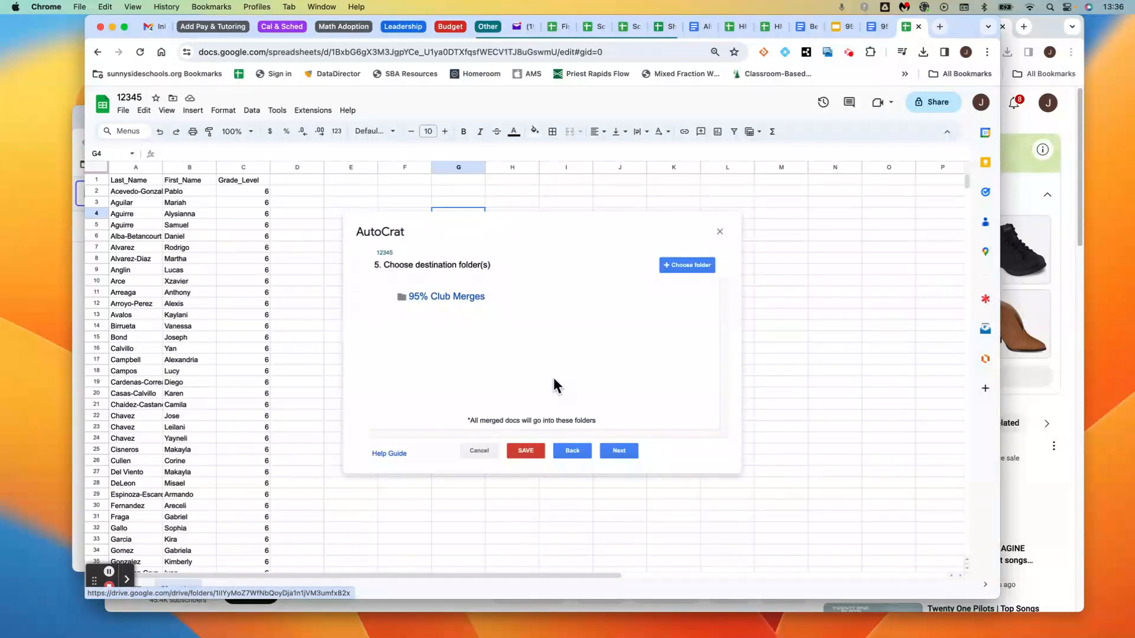
Leave the optional dynamic folder reference and merge condition empty, keep the form and time triggers at No, and save the job.
left_click(619, 452)
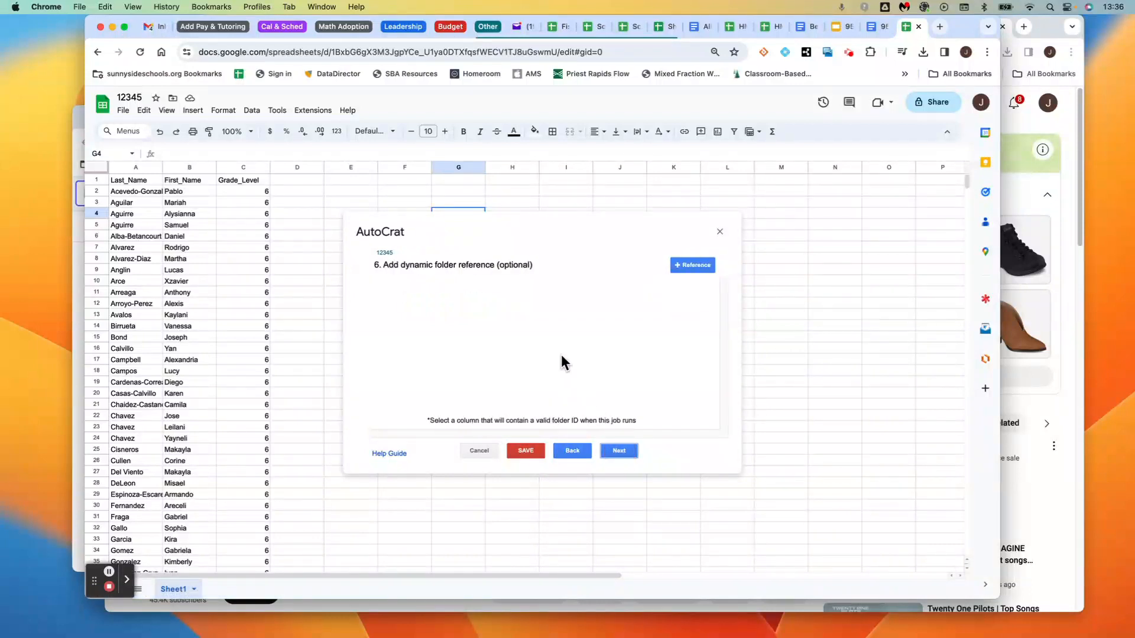
left_click(618, 451)
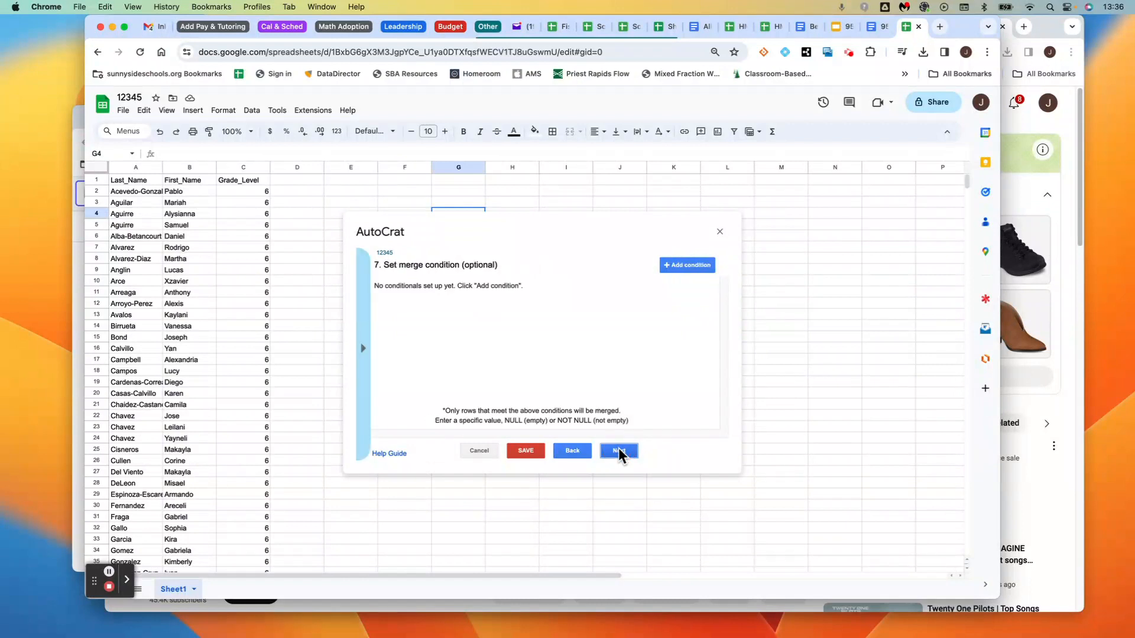
left_click(618, 451)
left_click(618, 451)
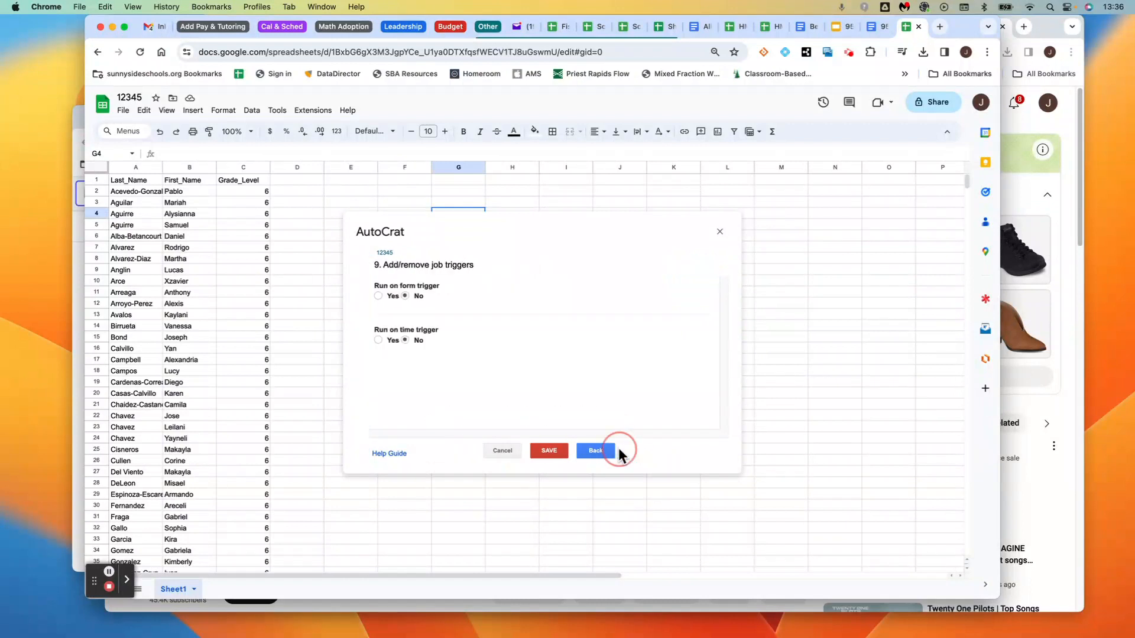
left_click(554, 452)
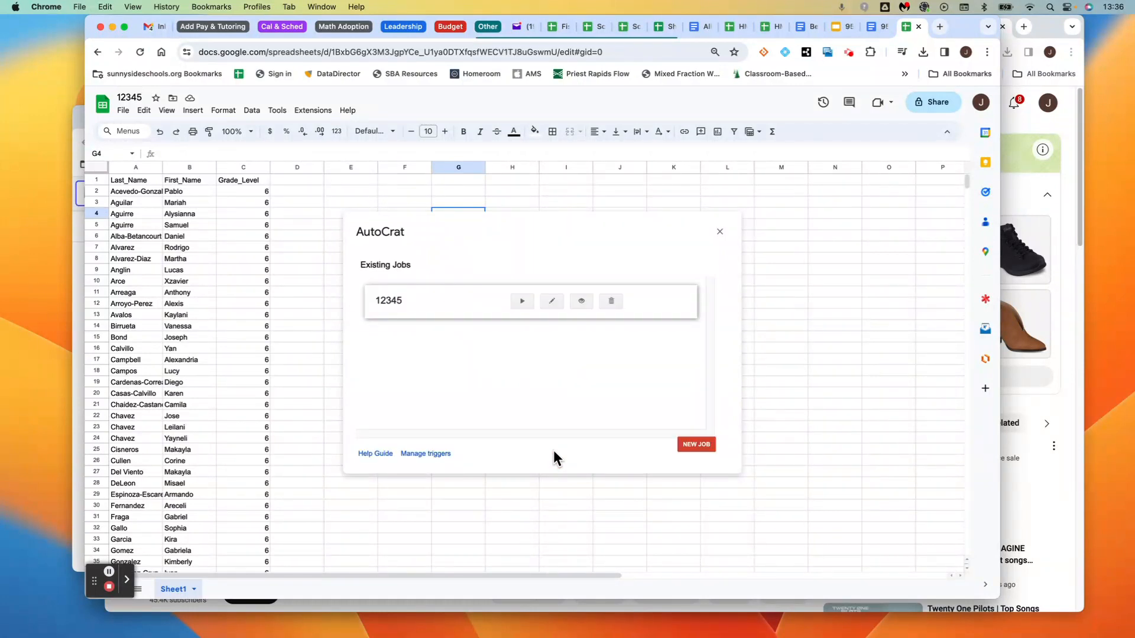
Run the 12345 merge job and check the merge status entries down the student rows while it processes.
left_click(523, 303)
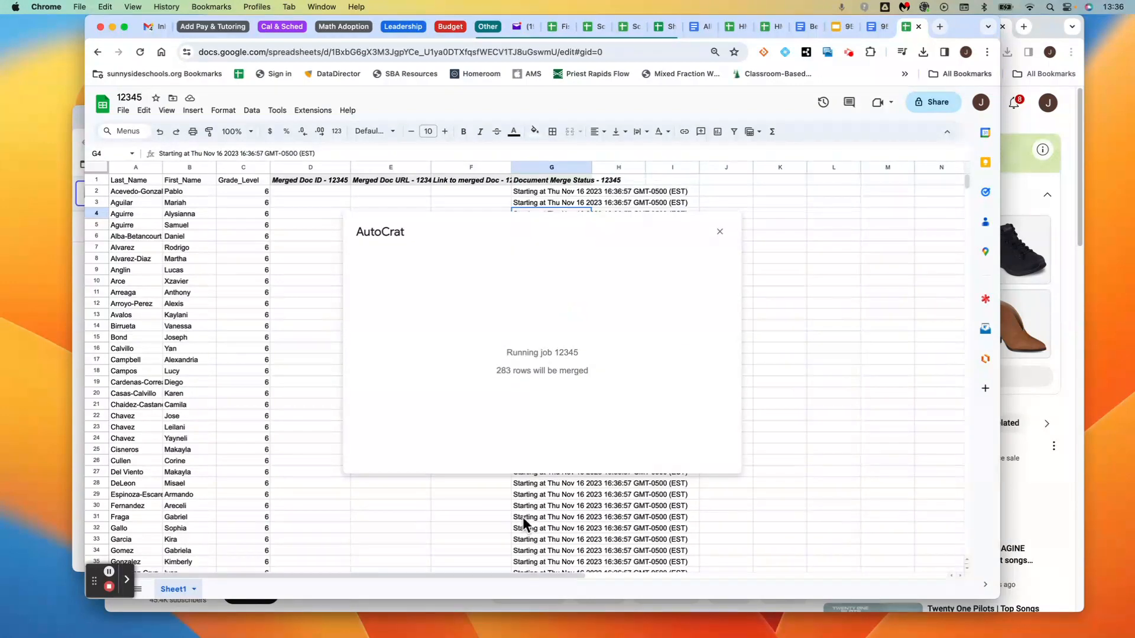
scroll(521, 517, "down", 4)
scroll(522, 517, "down", 20)
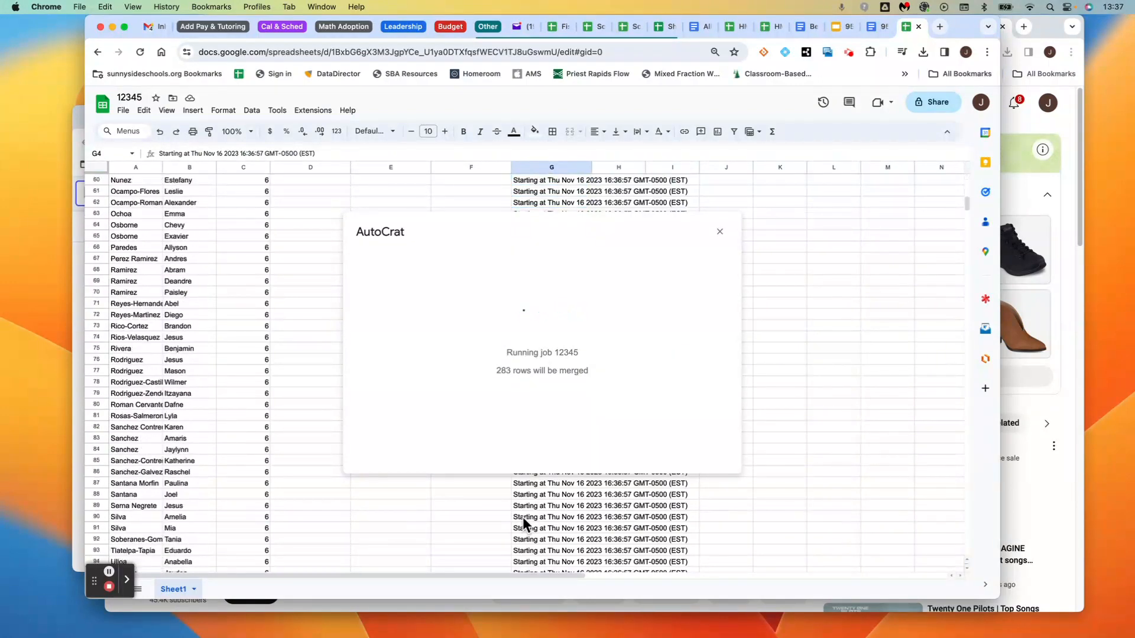
scroll(523, 517, "down", 20)
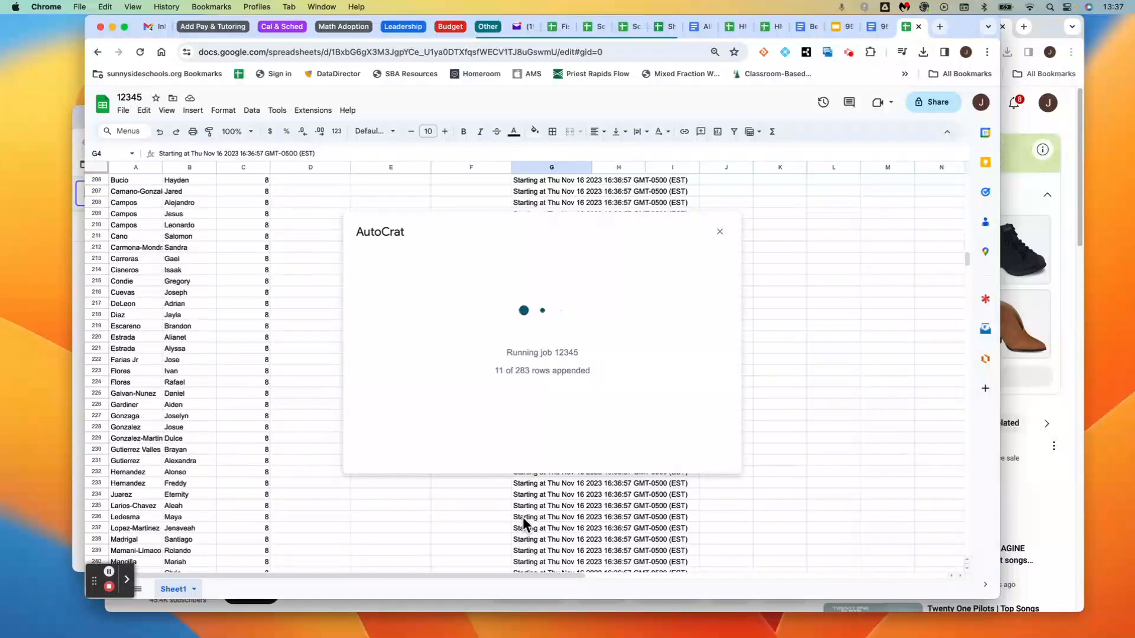
scroll(522, 517, "up", 20)
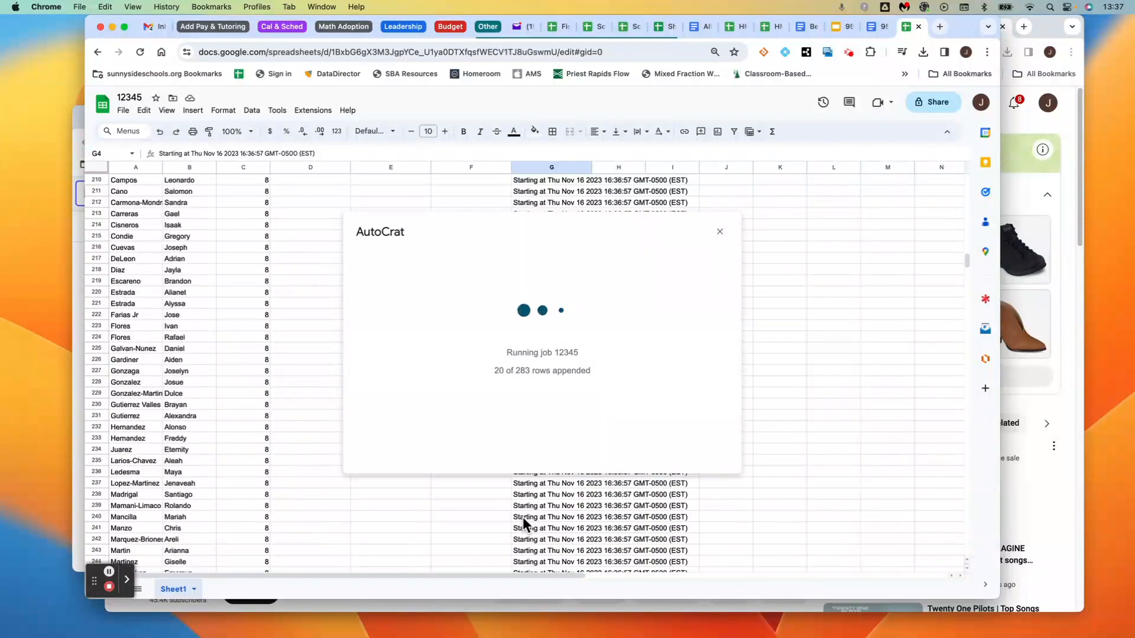
scroll(522, 517, "up", 10)
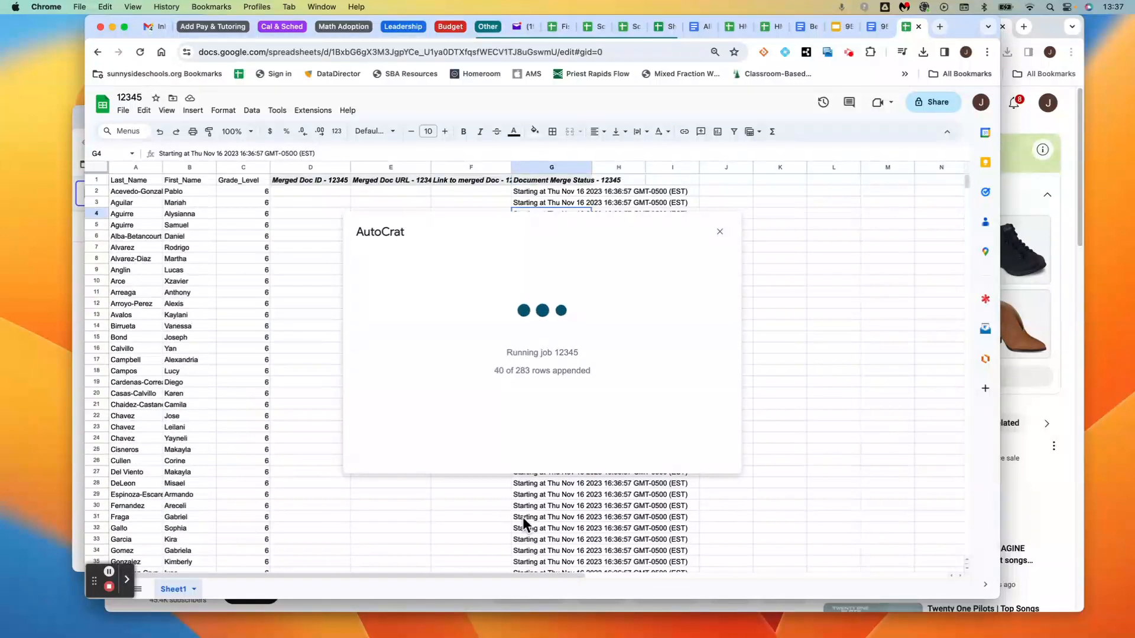
left_click(848, 53)
left_click(780, 178)
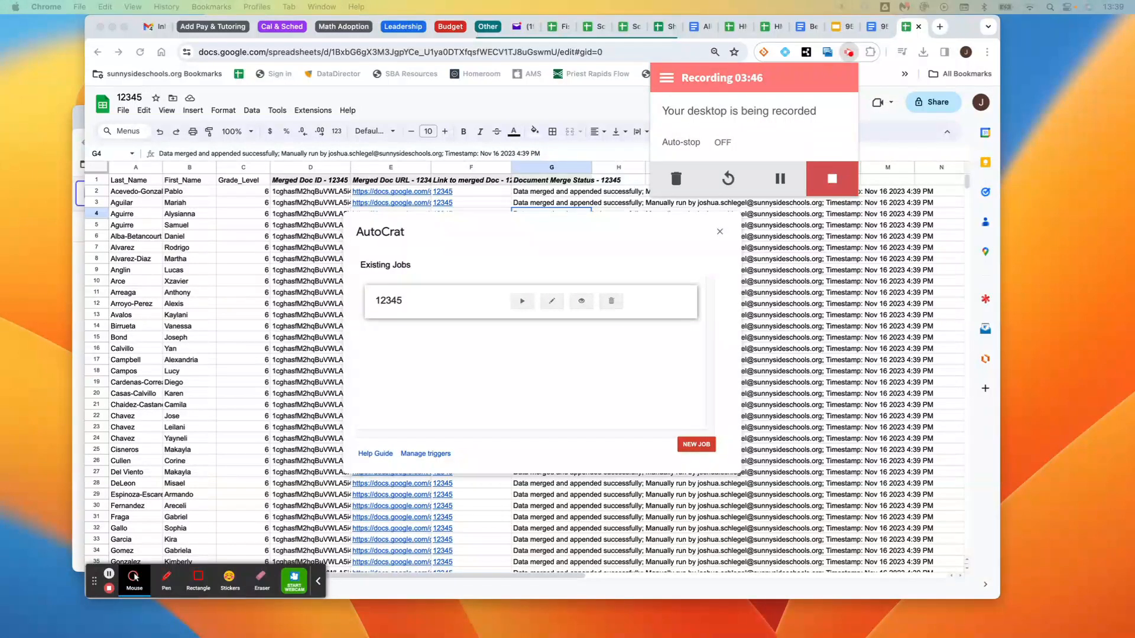
Switch to Finder, open the merged document 12345.gdoc from the 95% Club Merges folder, and reposition its window.
left_click_drag(1, 67, 334, 128)
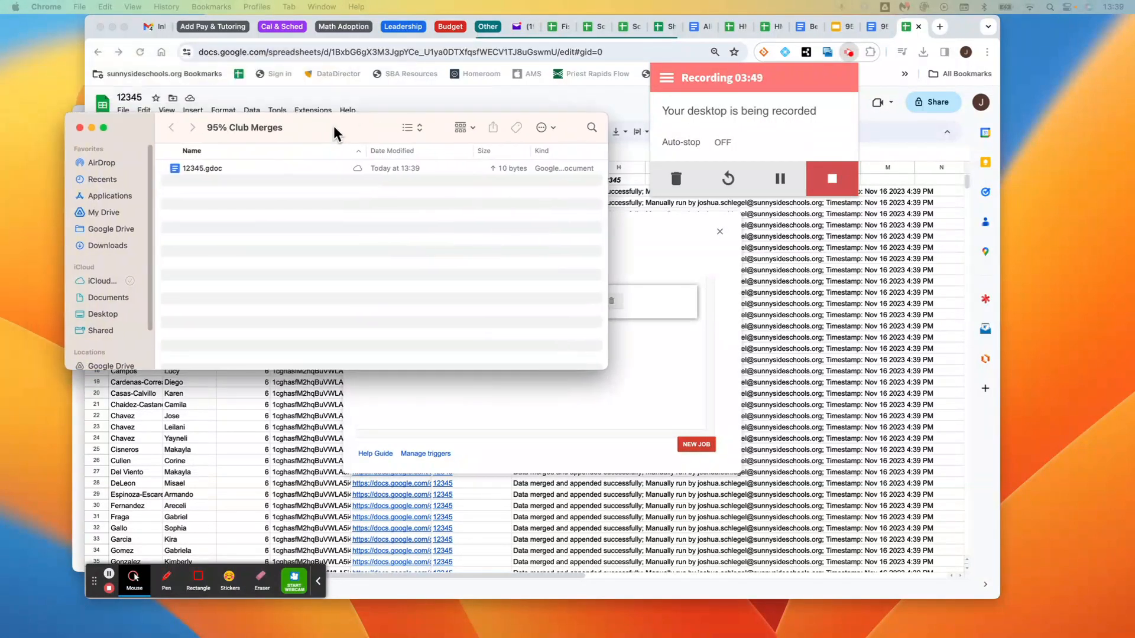
double_click(179, 170)
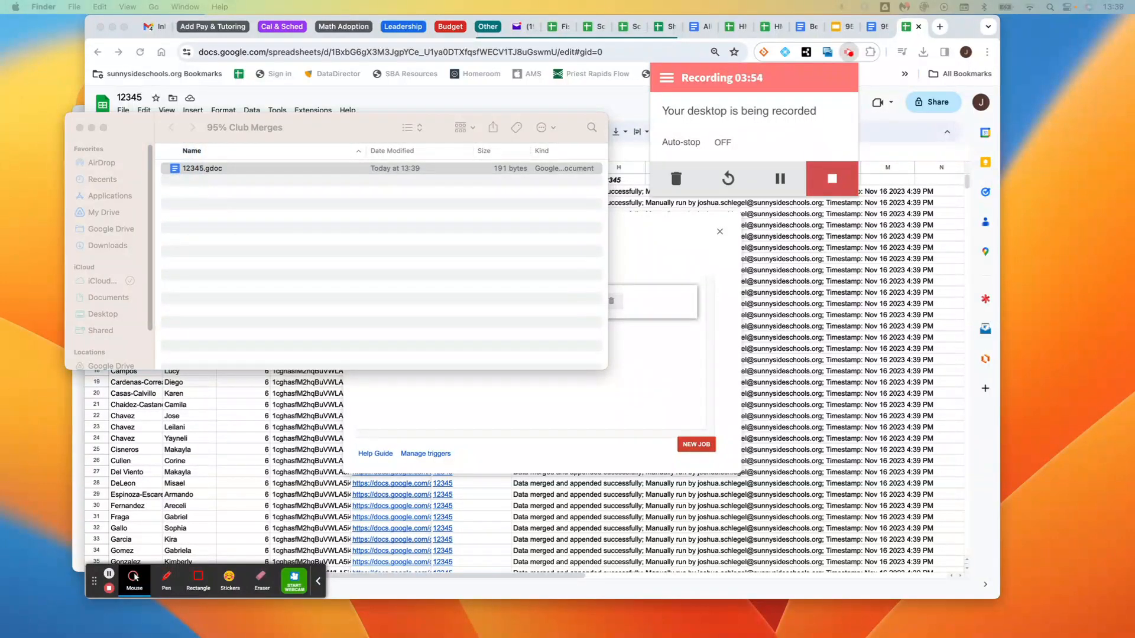
left_click_drag(102, 94, 226, 78)
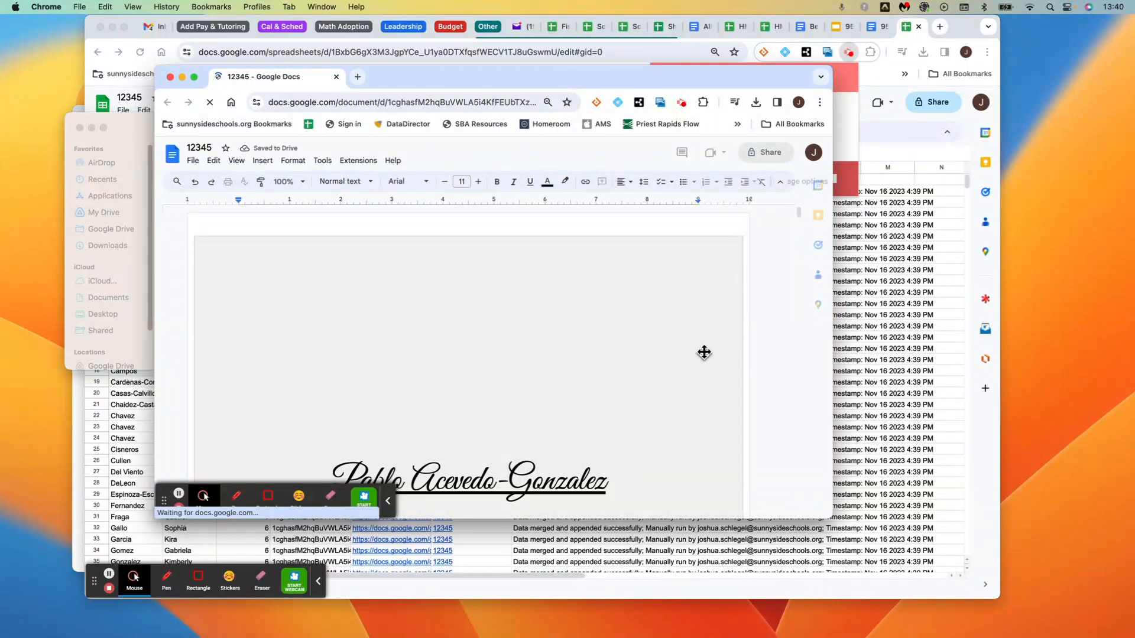
Examine the merged certificates in the 12345 document, checking the student name and grade level on each award page.
scroll(729, 353, "down", 6)
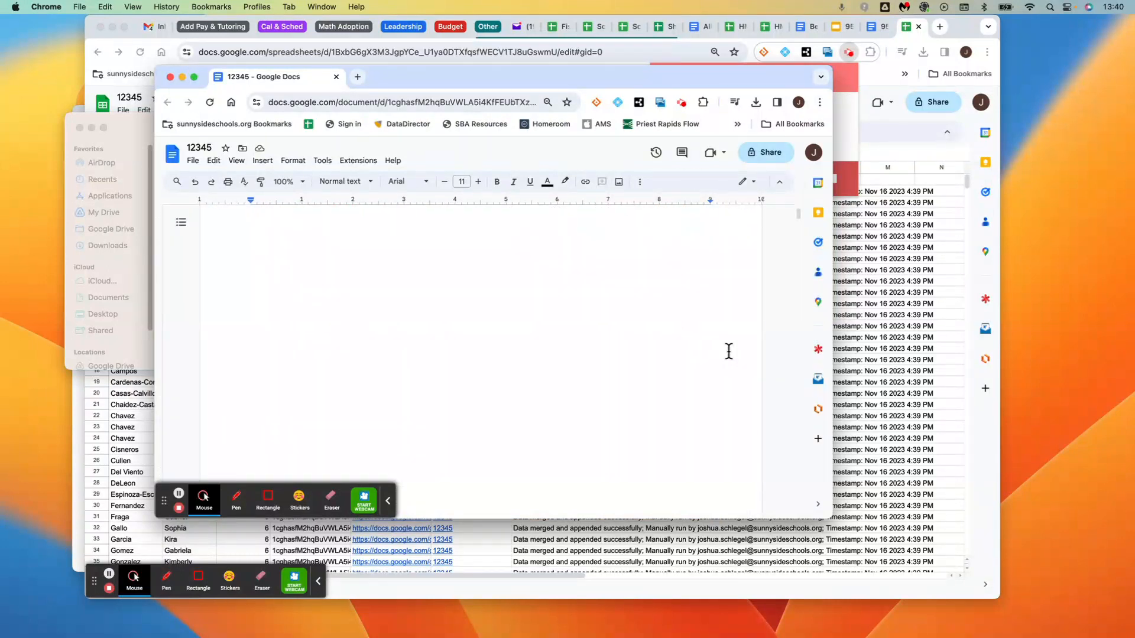
scroll(729, 351, "up", 6)
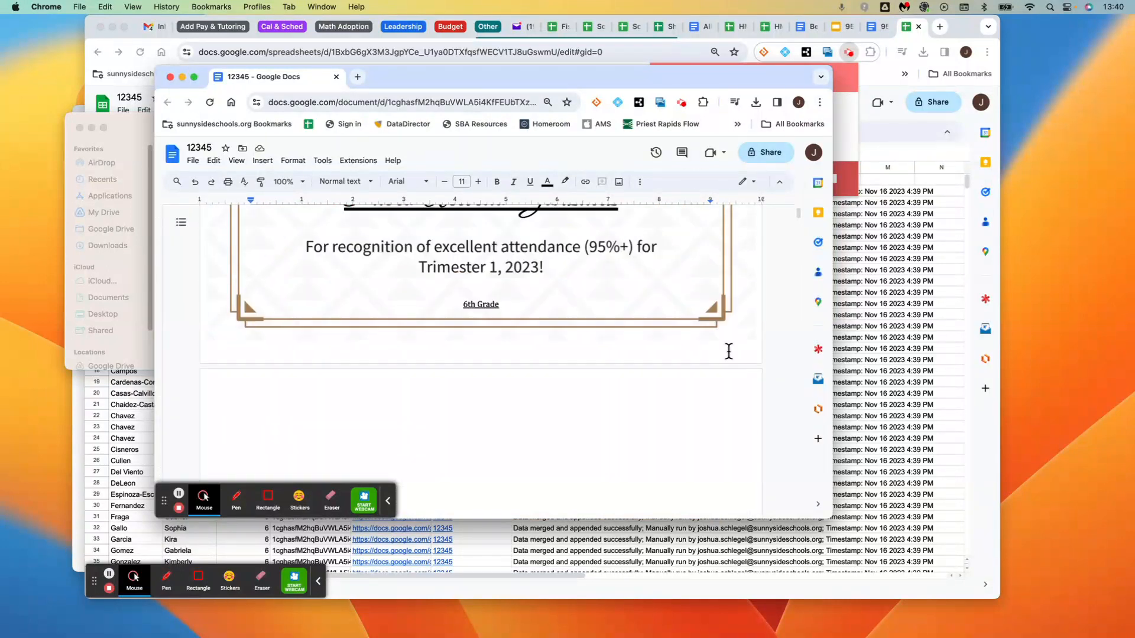
scroll(729, 333, "down", 10)
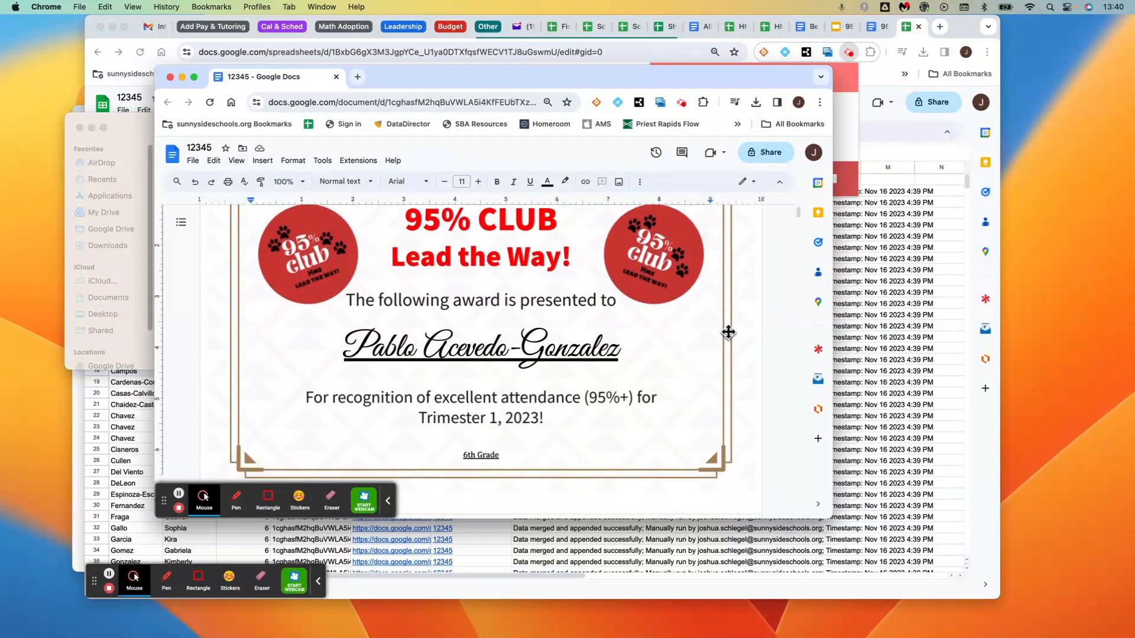
scroll(728, 330, "up", 6)
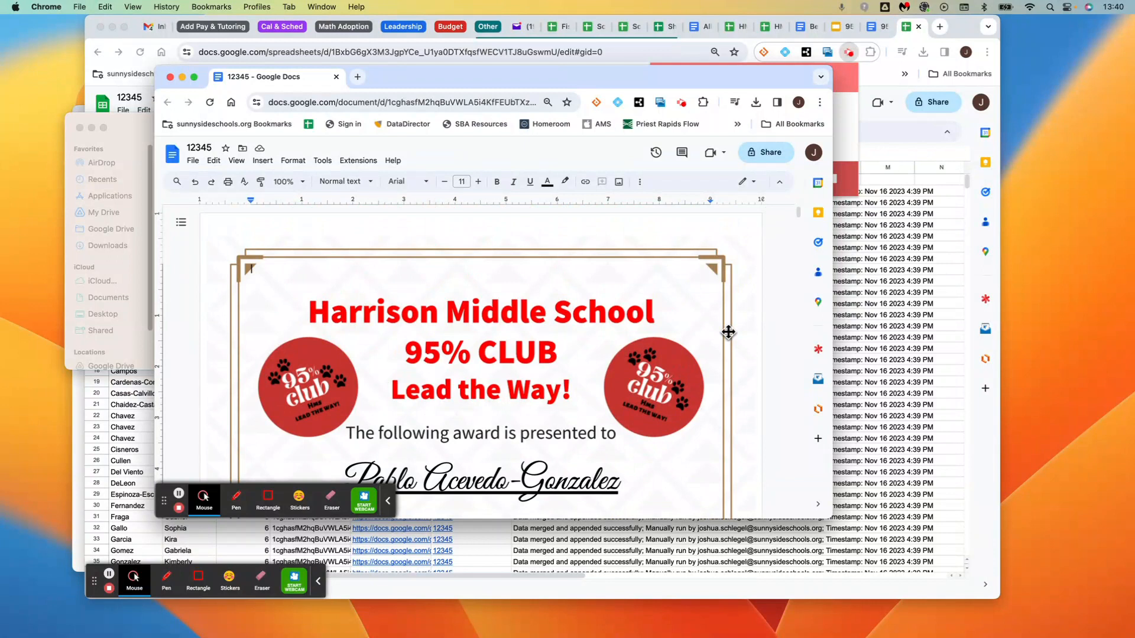
scroll(729, 332, "down", 8)
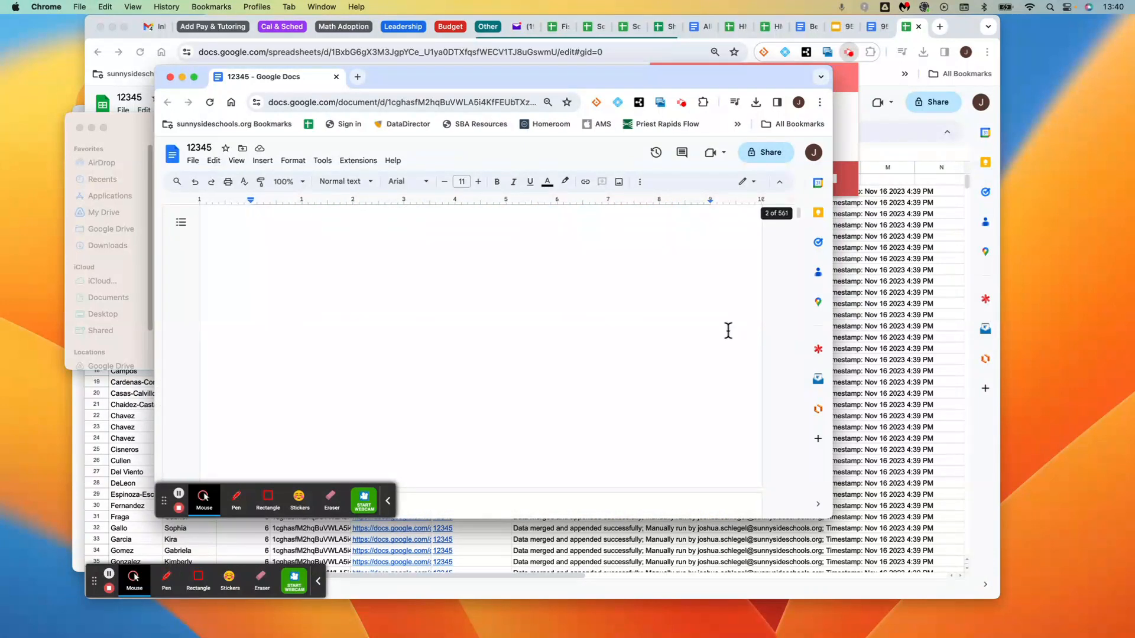
scroll(728, 331, "down", 8)
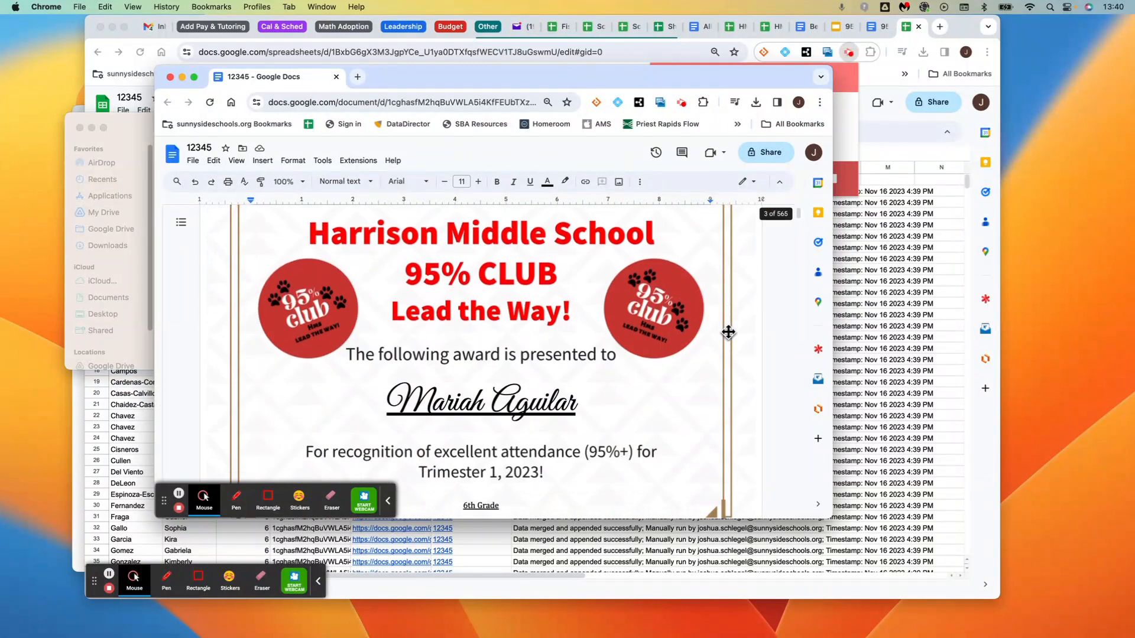
scroll(728, 331, "down", 10)
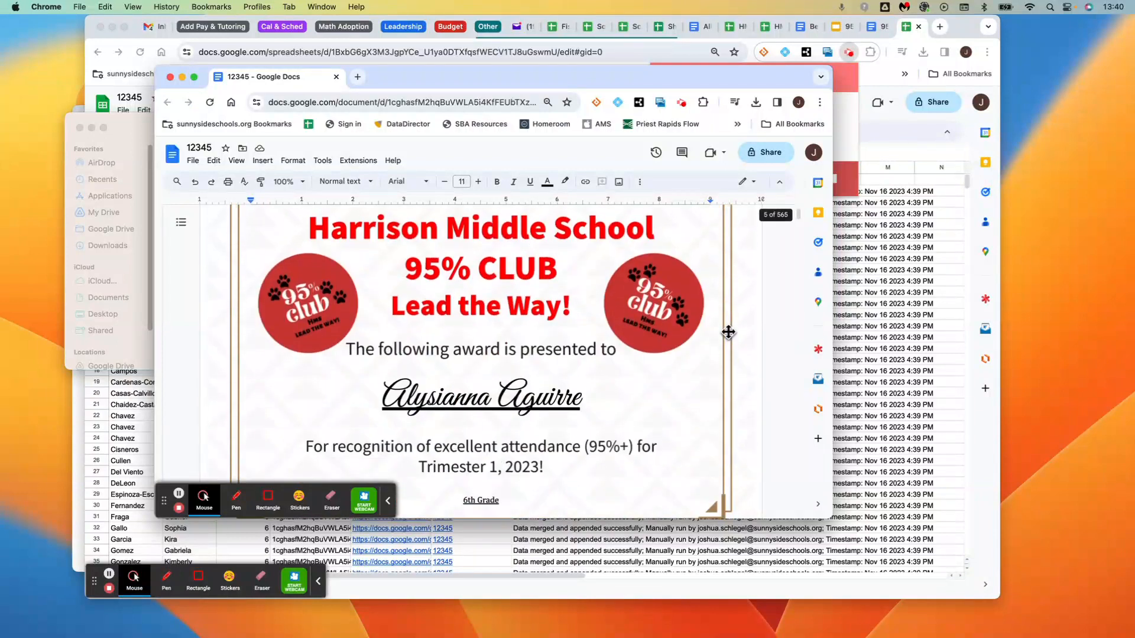
scroll(727, 333, "down", 10)
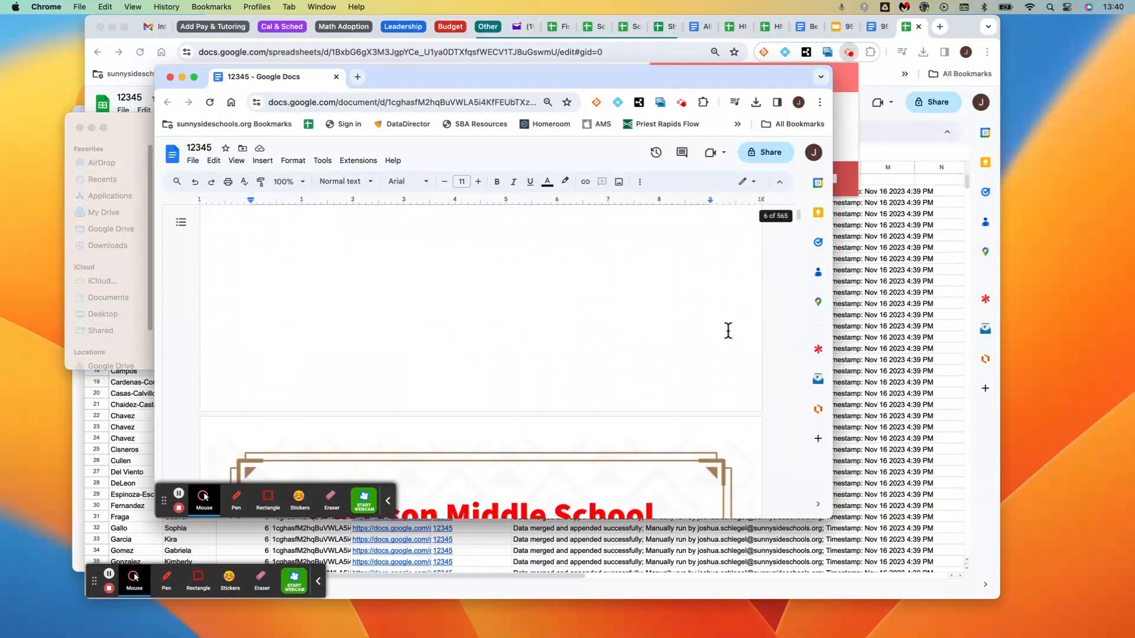
scroll(728, 333, "down", 10)
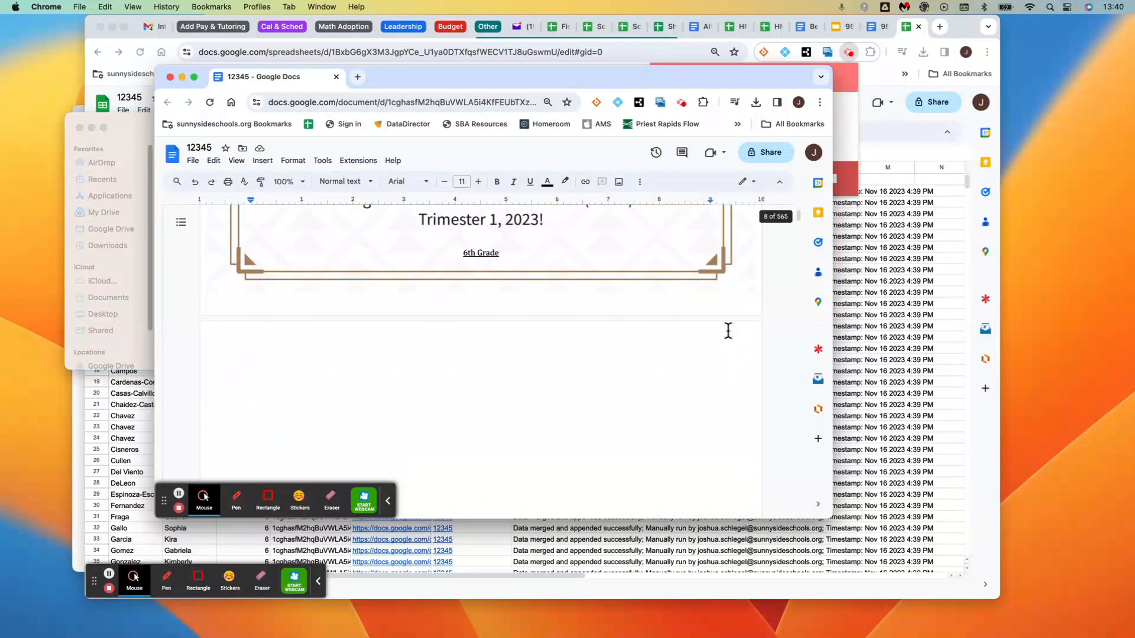
scroll(728, 331, "down", 10)
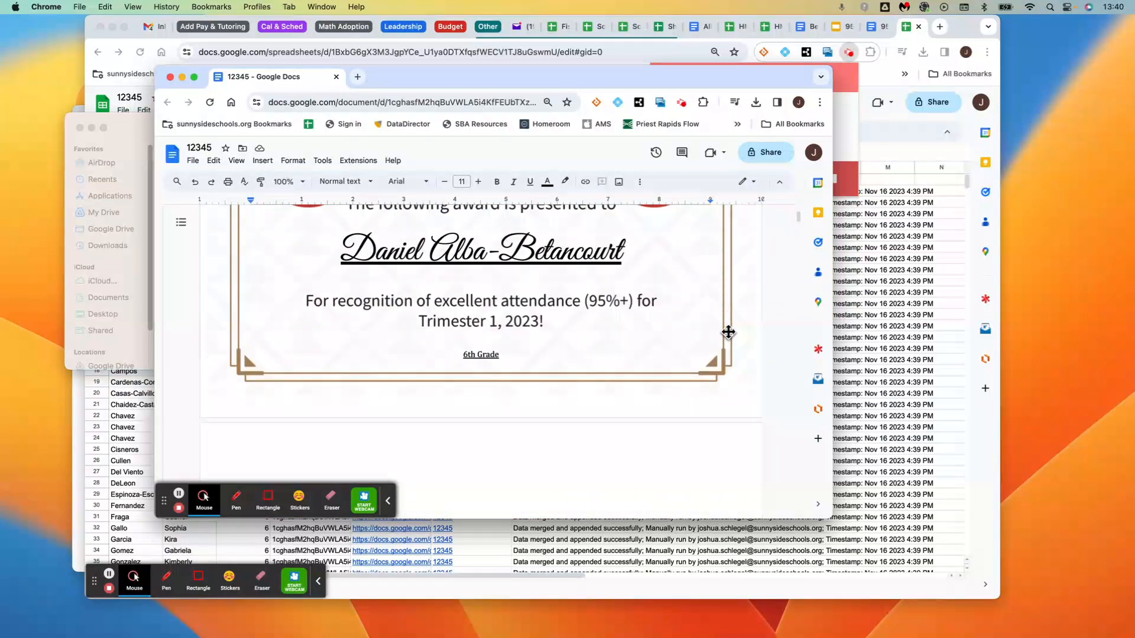
scroll(727, 331, "down", 10)
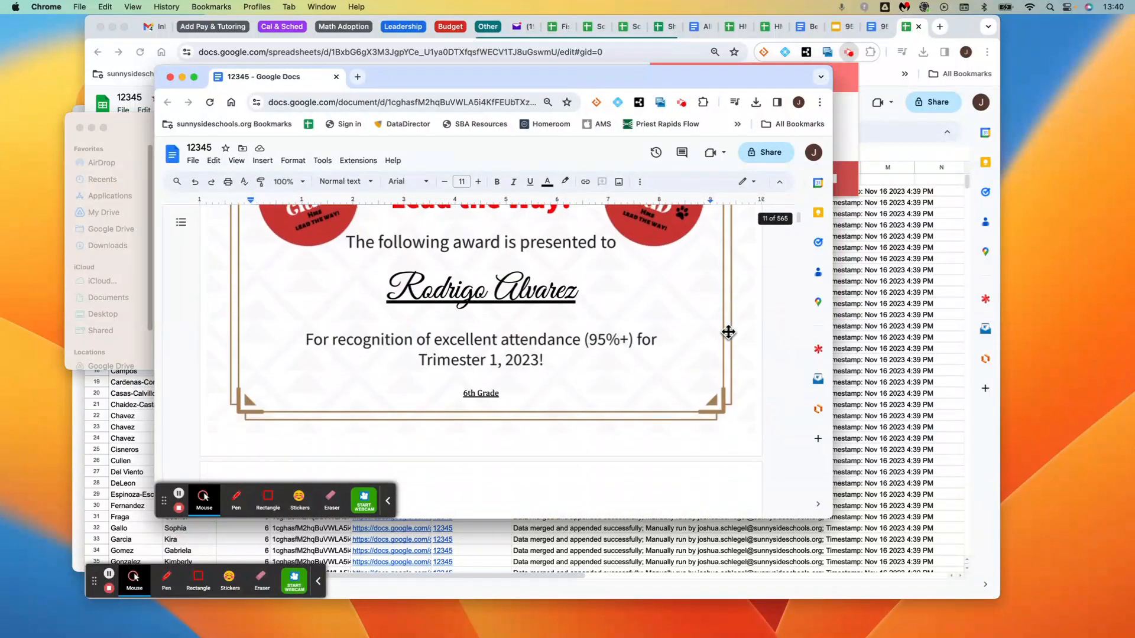
scroll(728, 332, "down", 8)
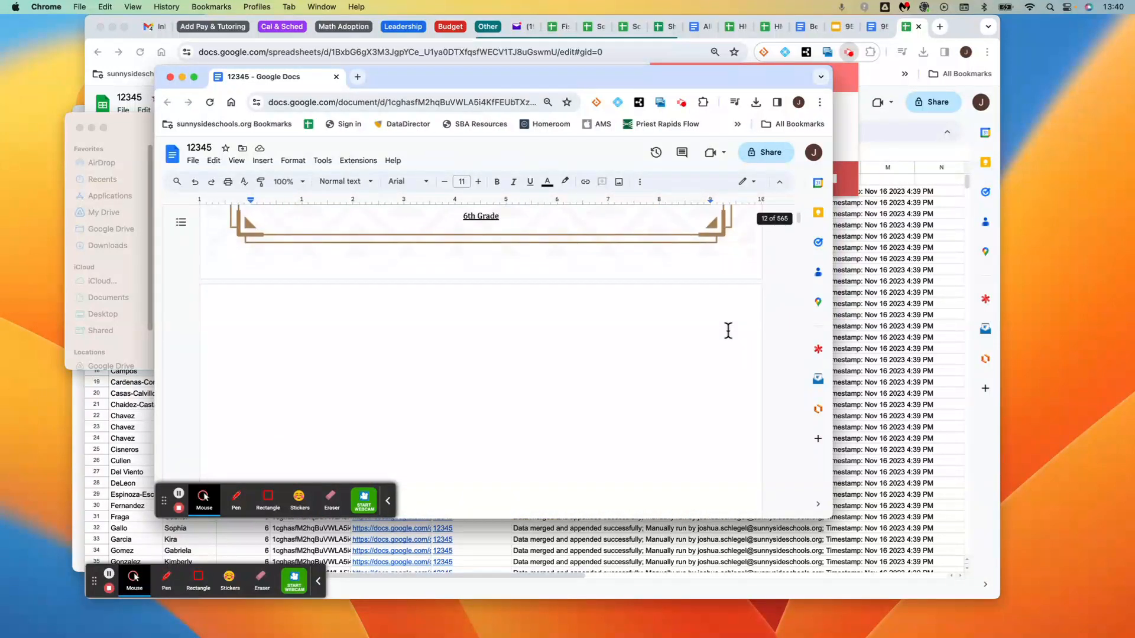
scroll(728, 331, "down", 10)
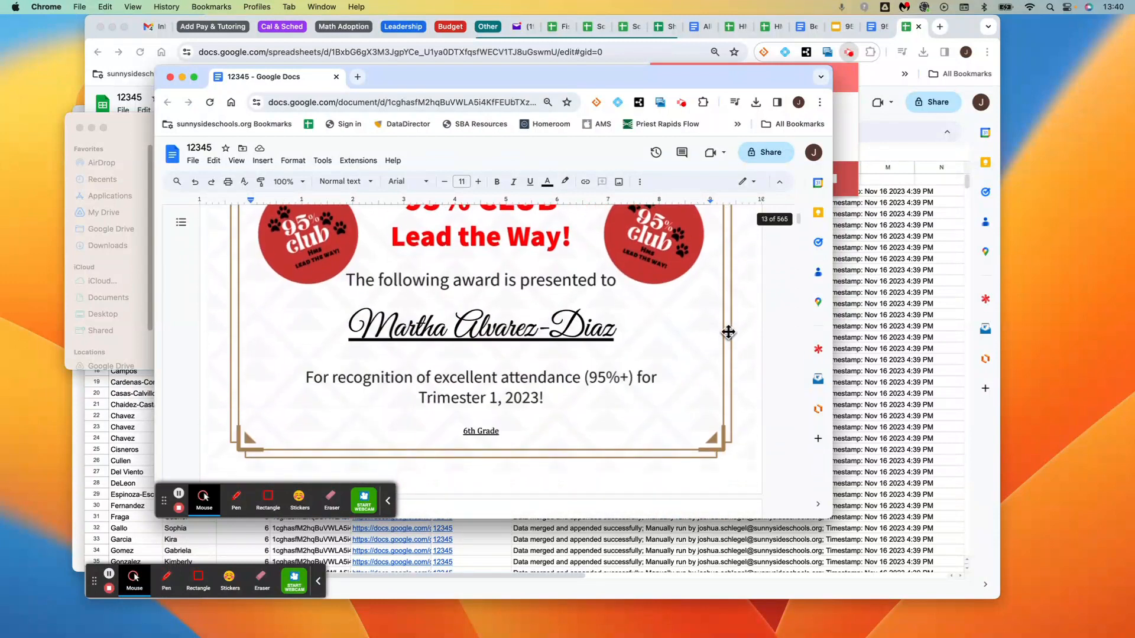
scroll(728, 331, "down", 2)
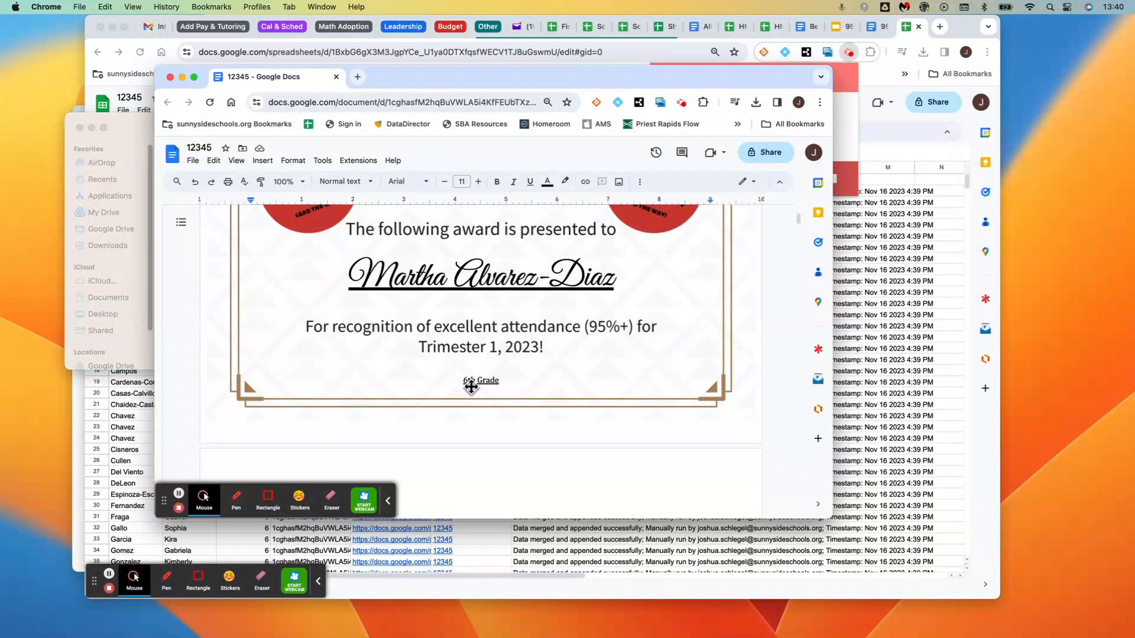
scroll(558, 405, "down", 15)
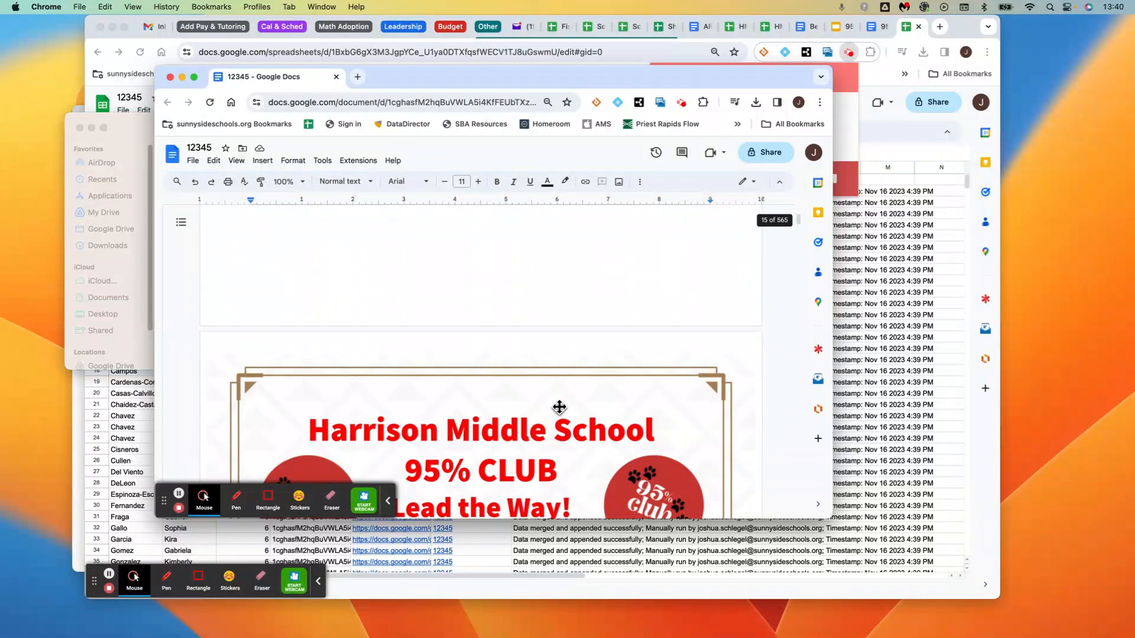
scroll(560, 408, "down", 20)
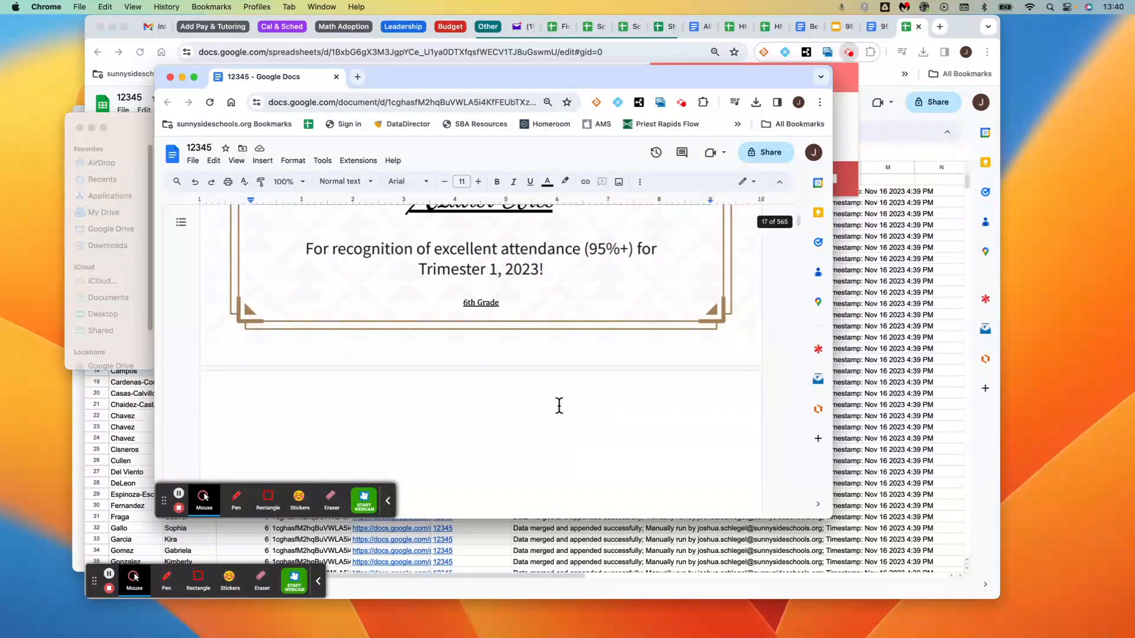
scroll(560, 404, "down", 15)
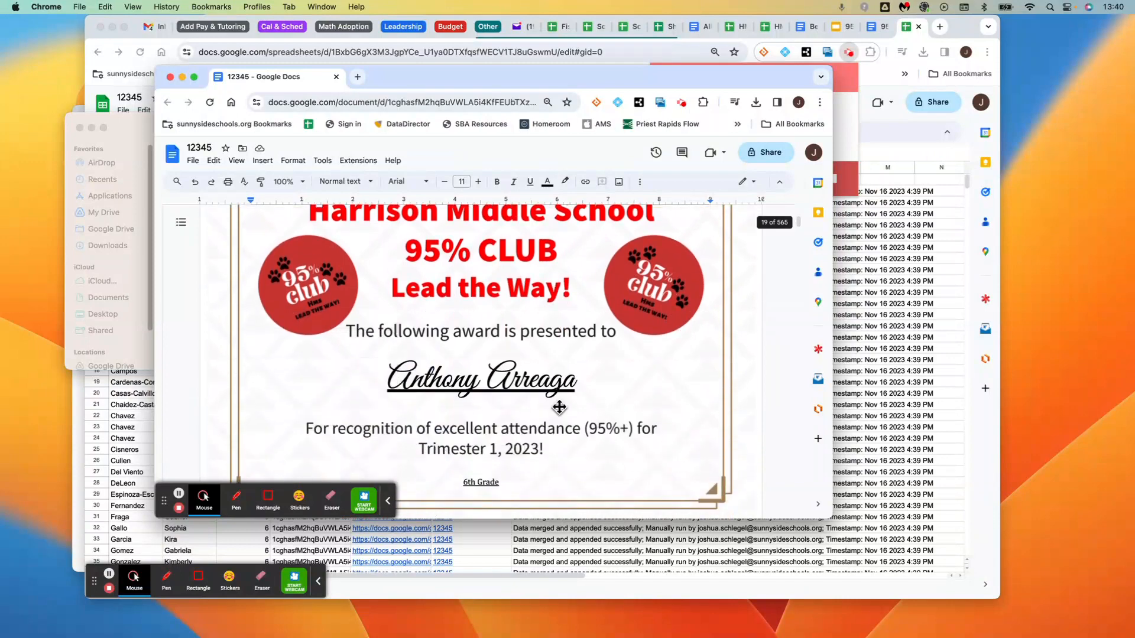
scroll(559, 407, "up", 20)
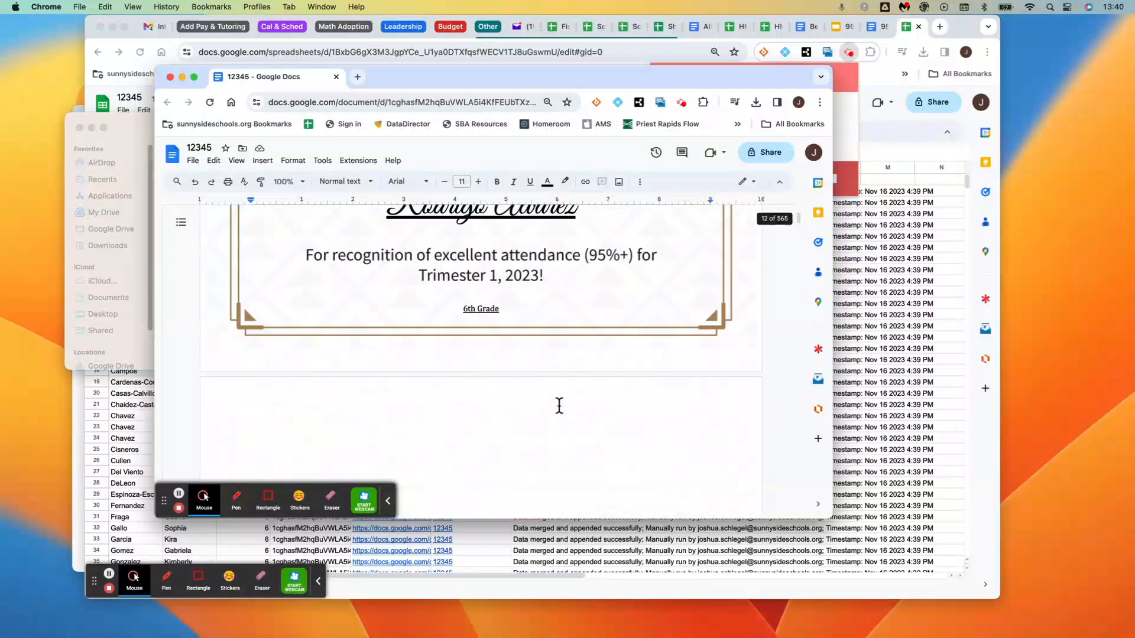
scroll(559, 407, "up", 20)
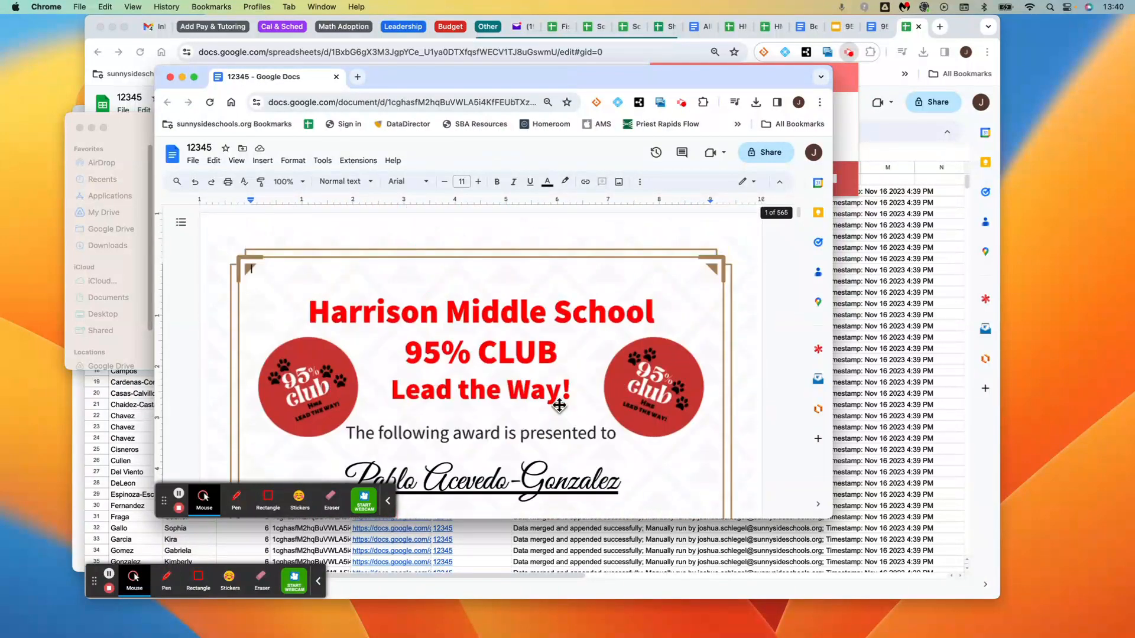
scroll(560, 406, "down", 6)
scroll(559, 405, "up", 2)
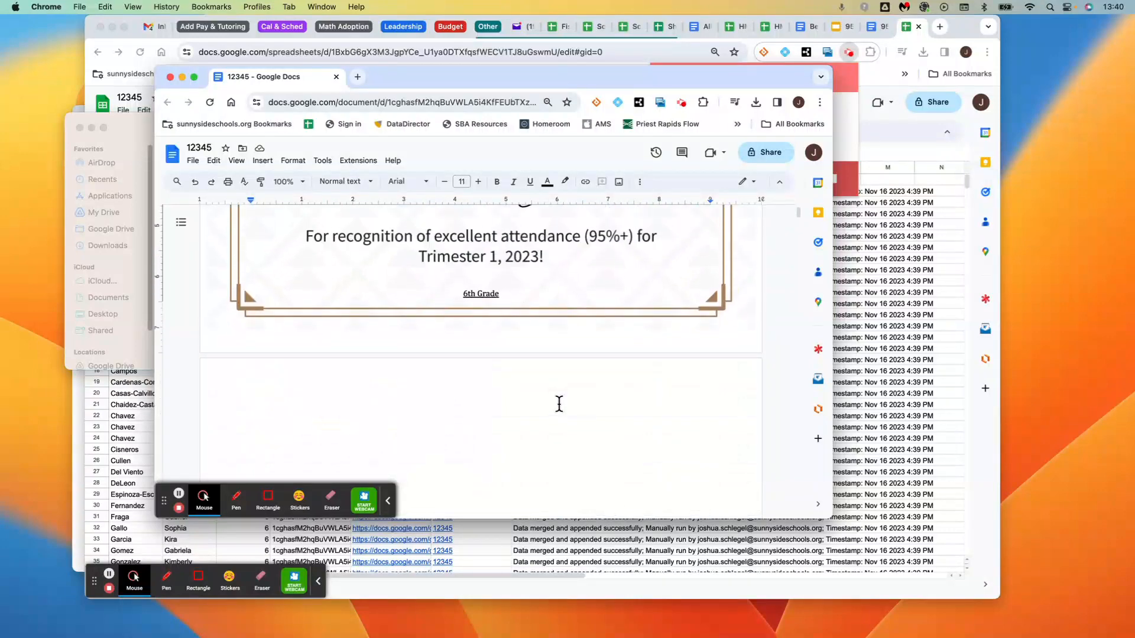
scroll(559, 404, "up", 4)
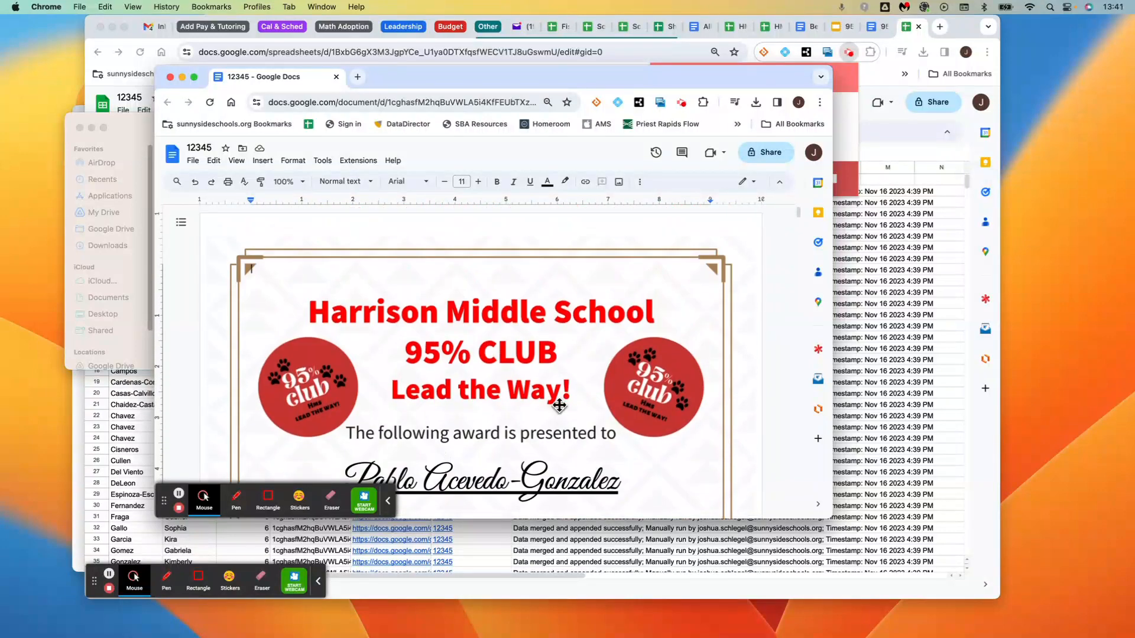
scroll(560, 405, "down", 15)
scroll(559, 405, "down", 10)
scroll(558, 405, "up", 4)
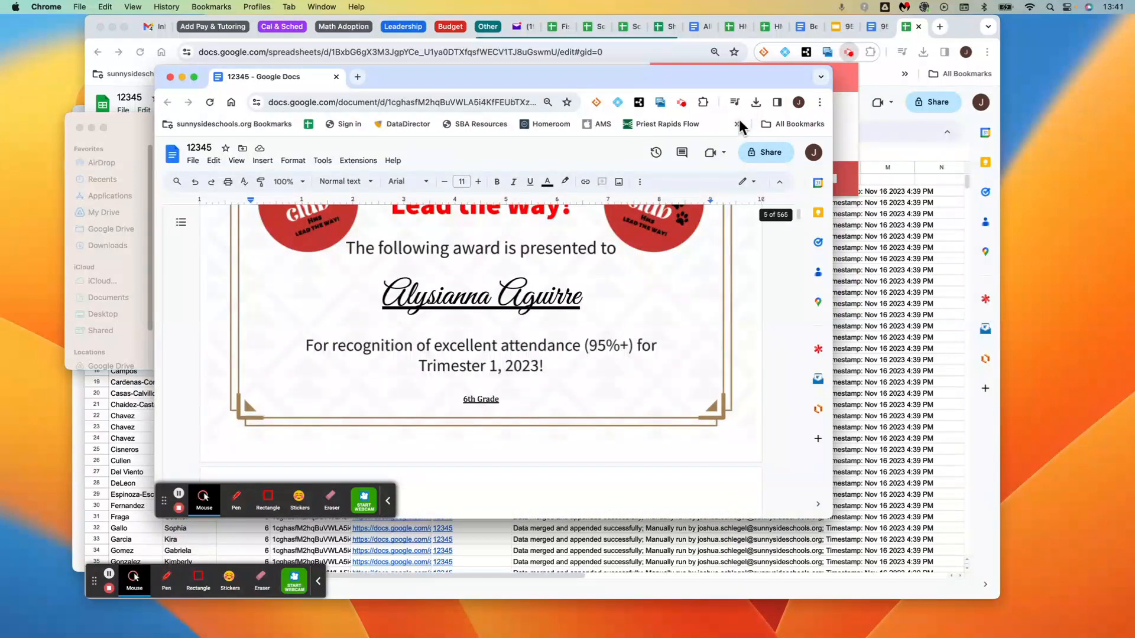
left_click(682, 103)
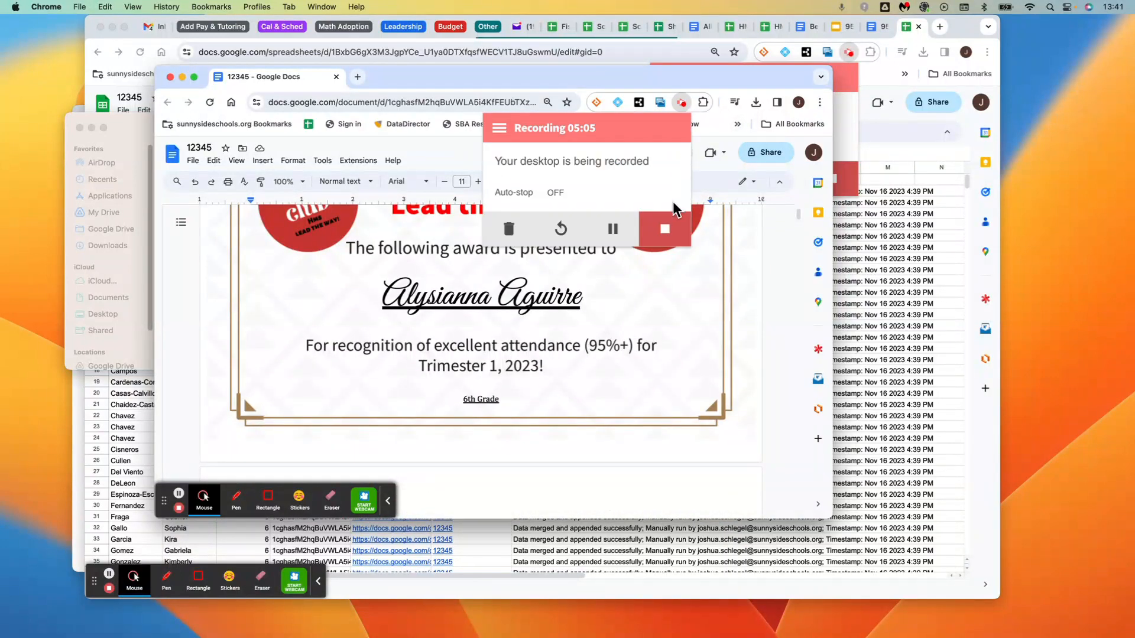